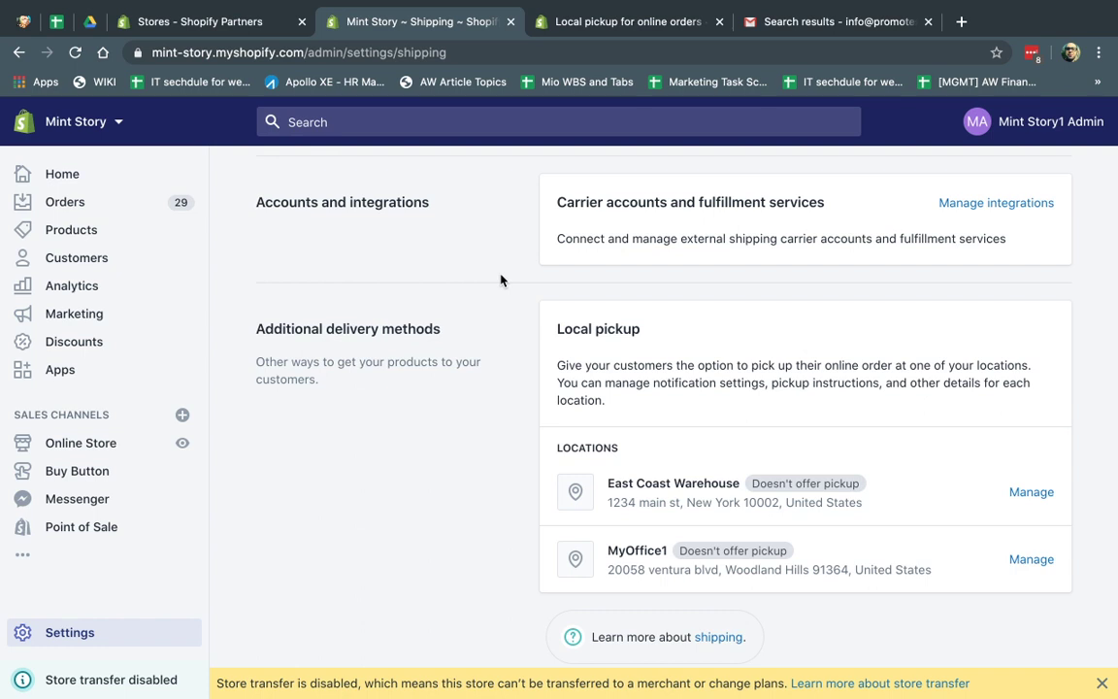
click(82, 632)
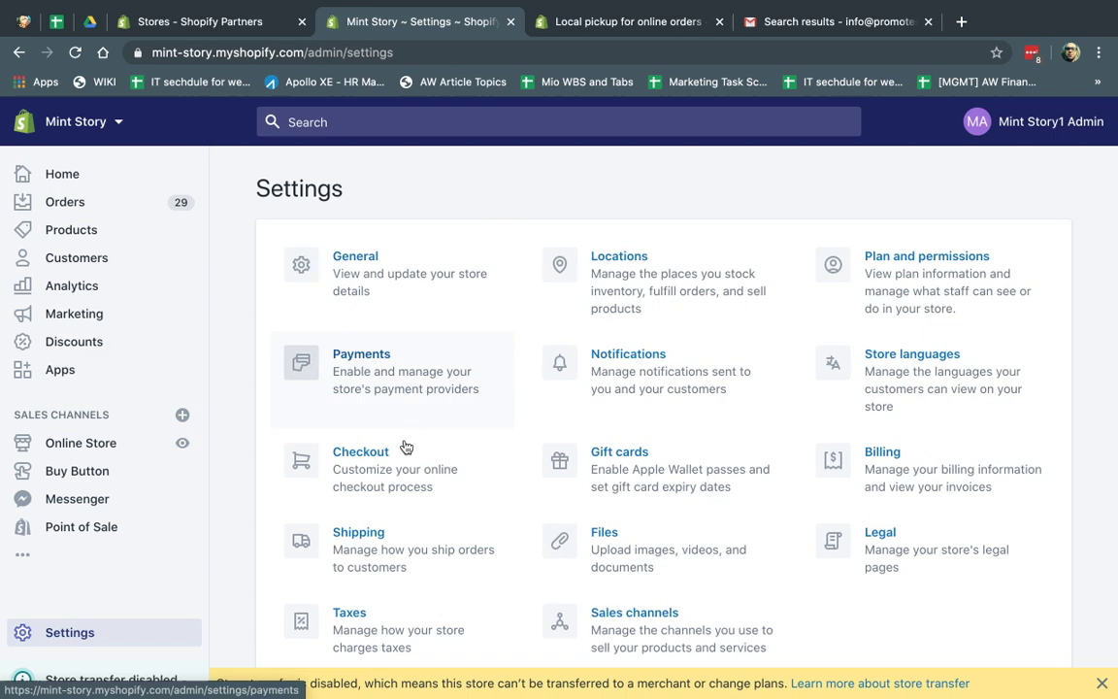
click(398, 553)
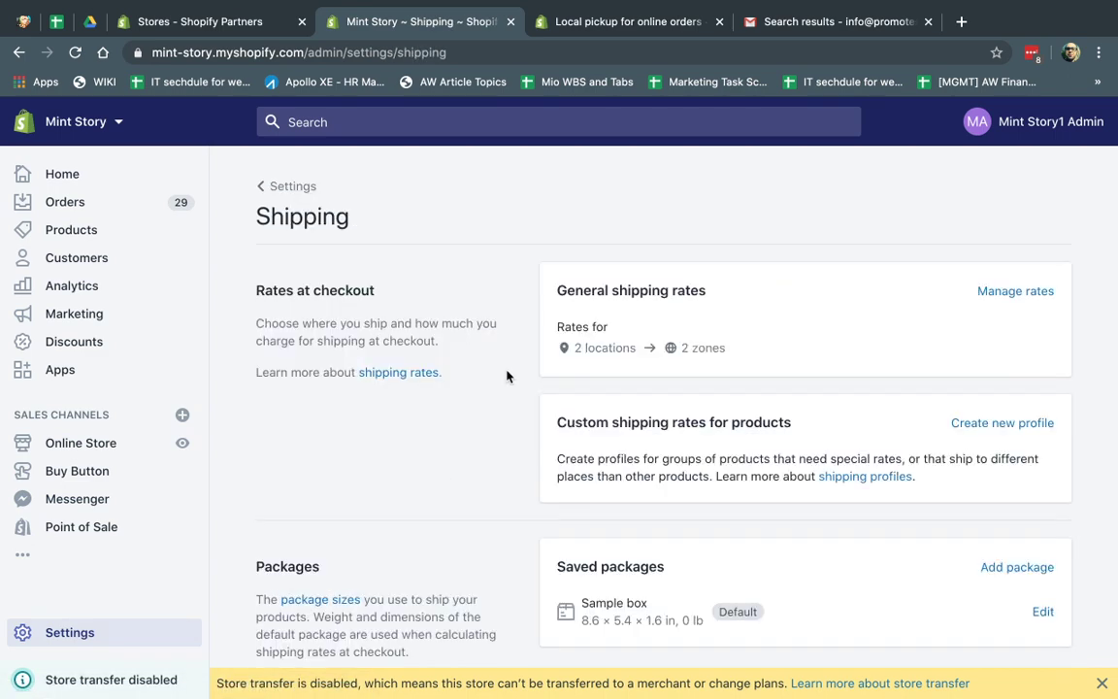
scroll(506, 377, down, 10)
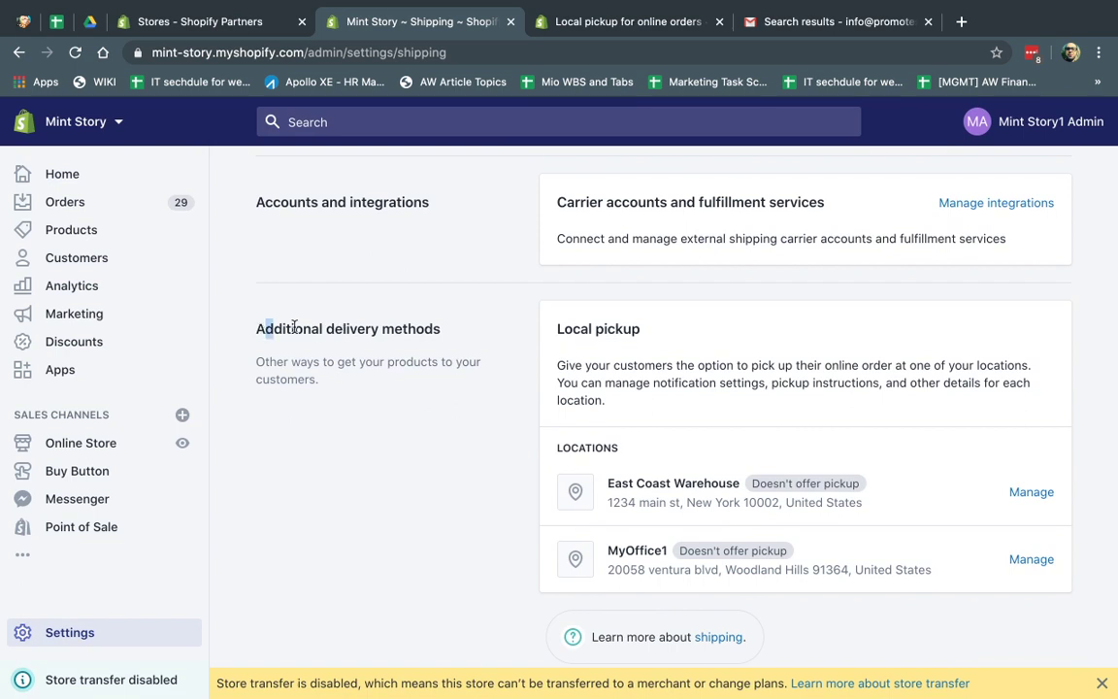
drag(265, 328, 439, 328)
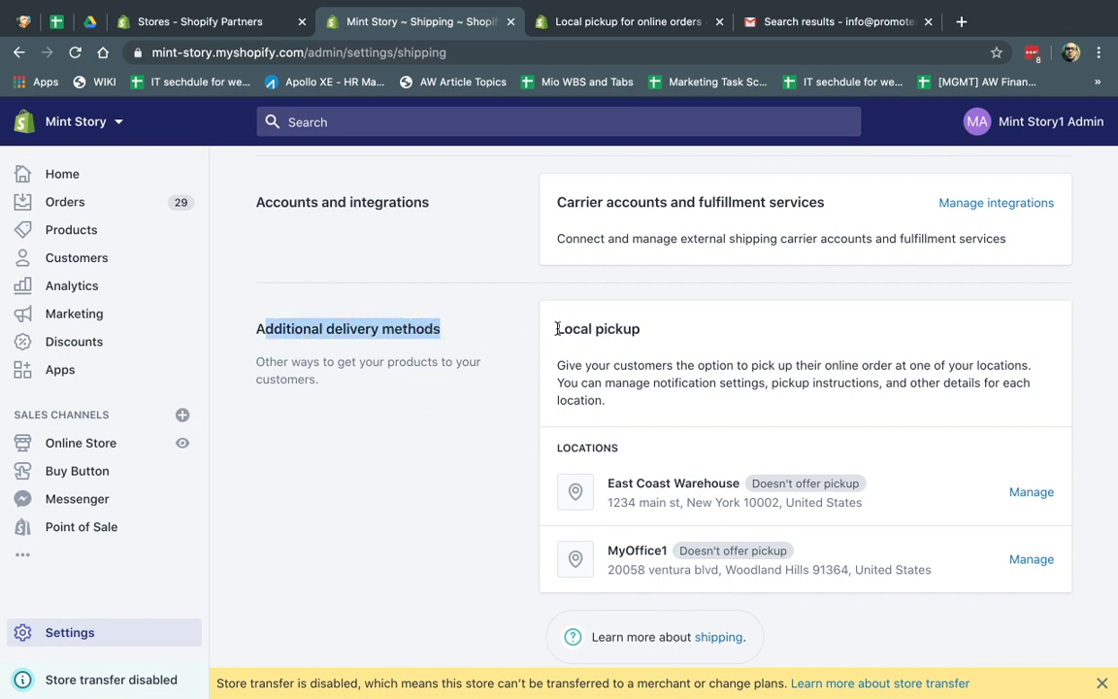
drag(556, 328, 650, 337)
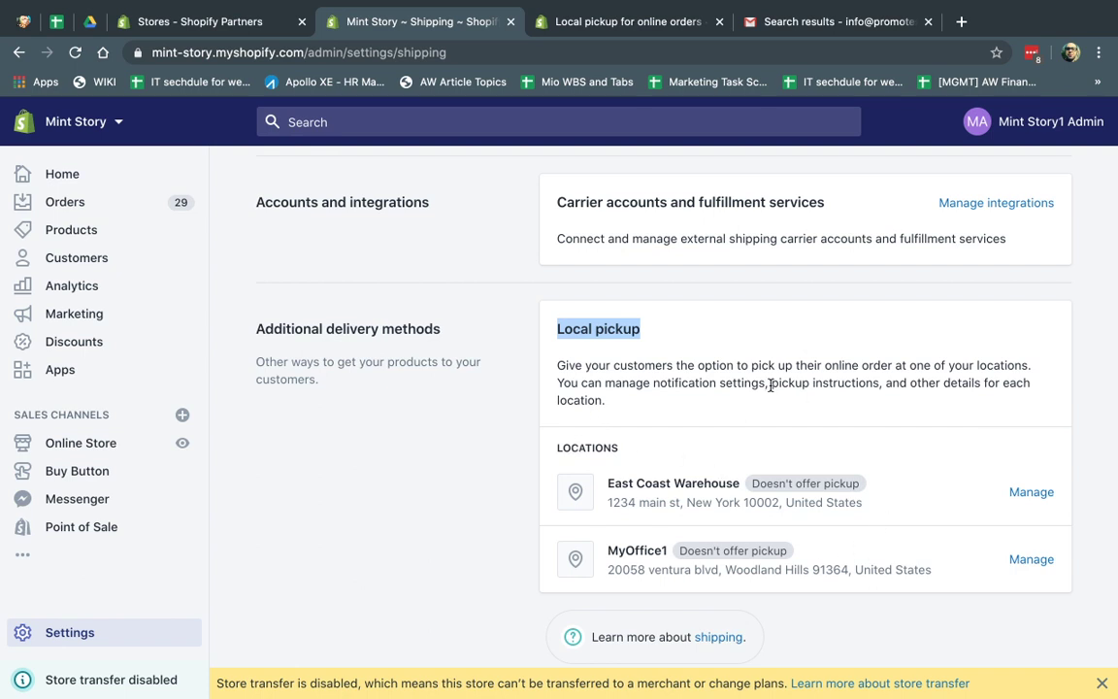
click(79, 631)
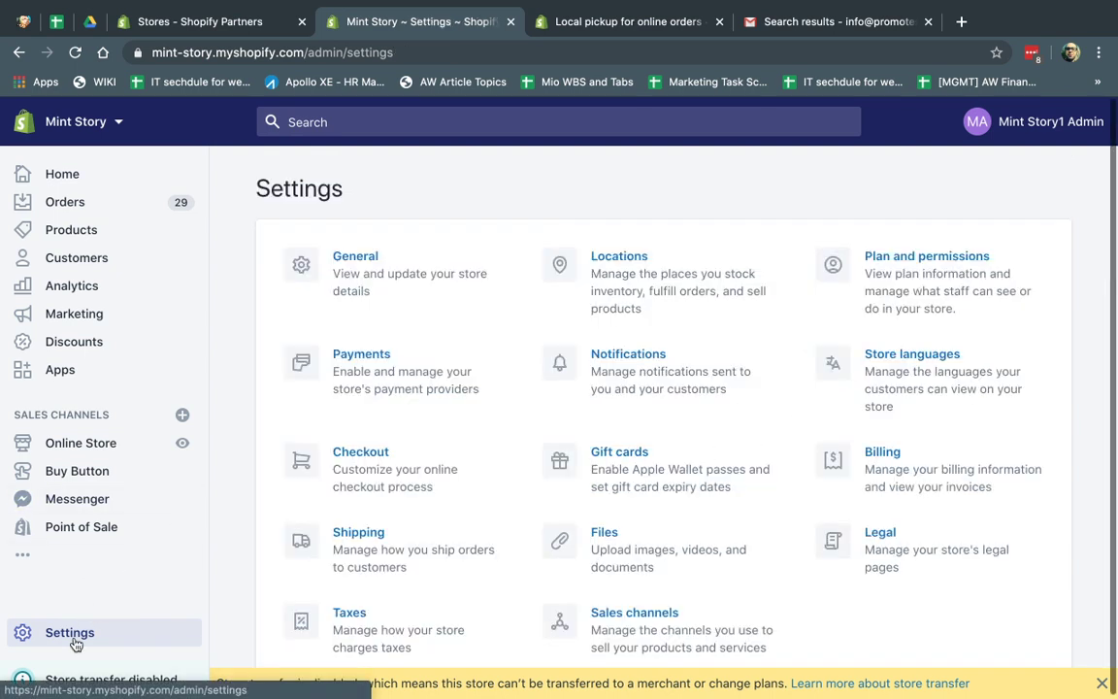
click(650, 260)
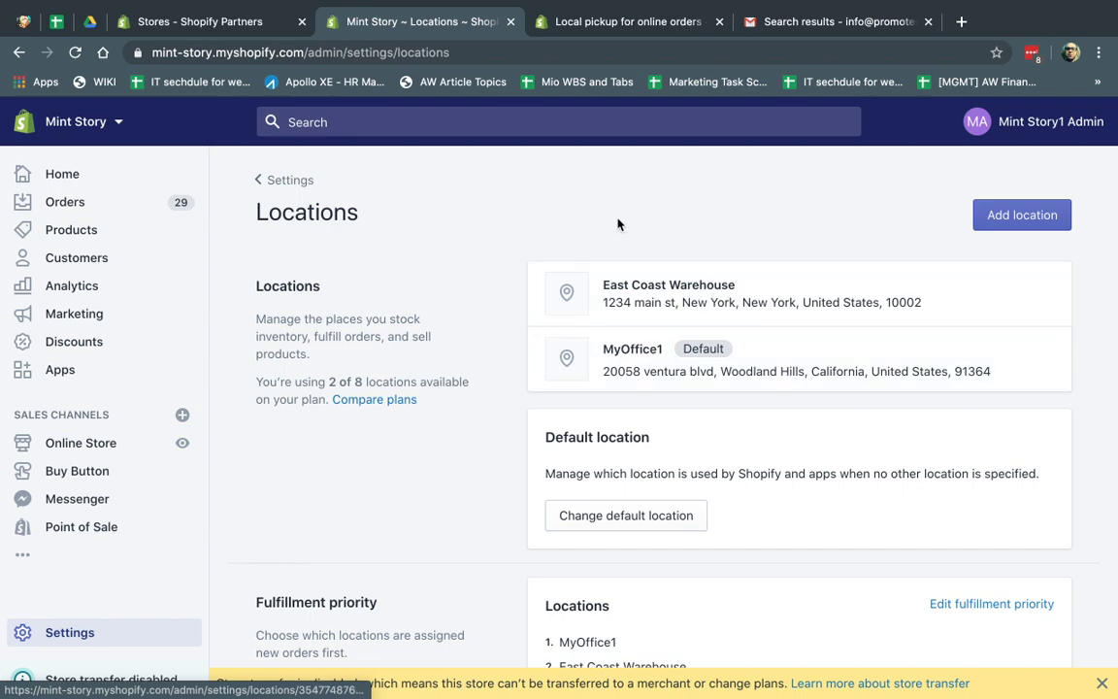
click(14, 639)
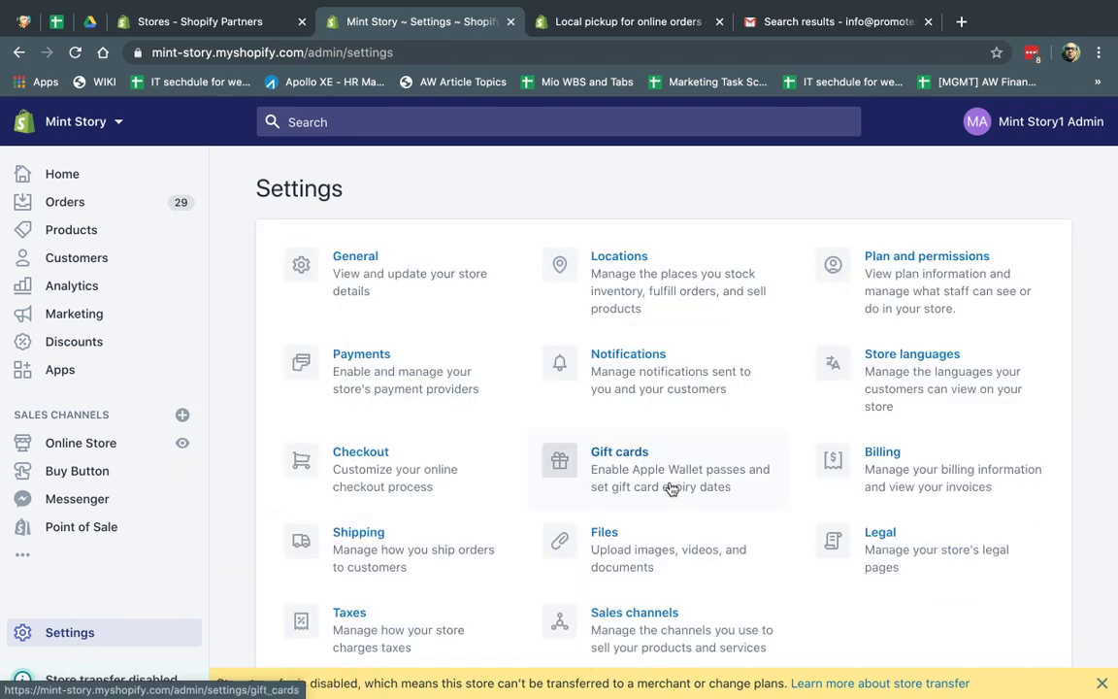
click(439, 530)
scroll(841, 456, down, 10)
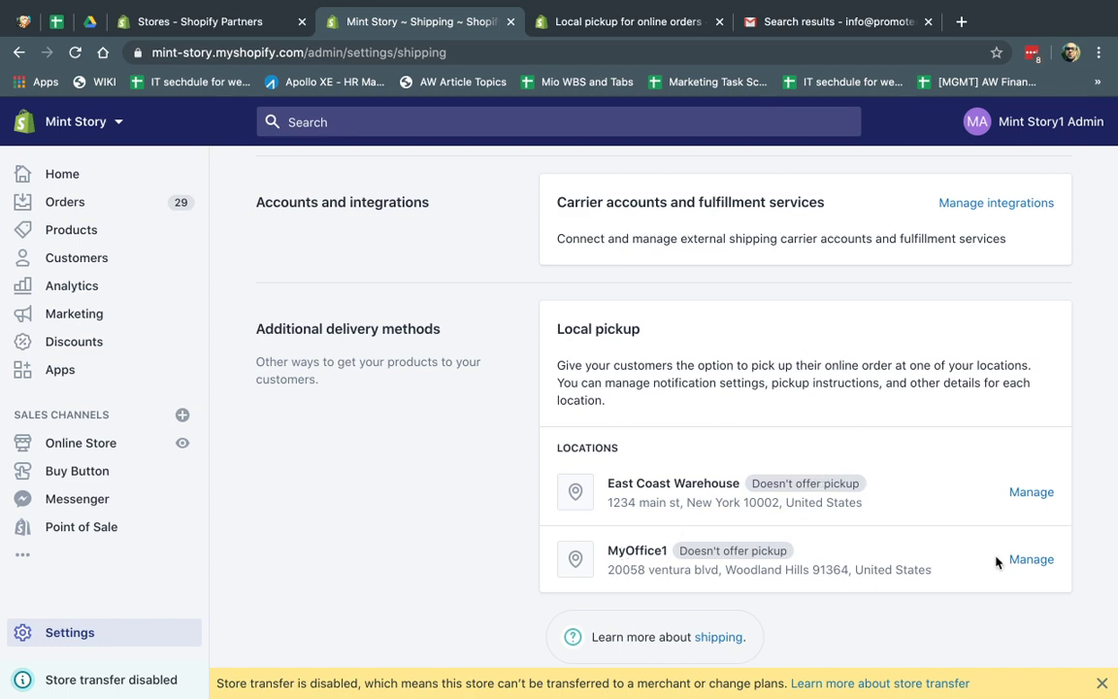
Step: Enable local pickup at MyOffice1 with 'Usually ready in 4 hours' and save the settings
click(1028, 559)
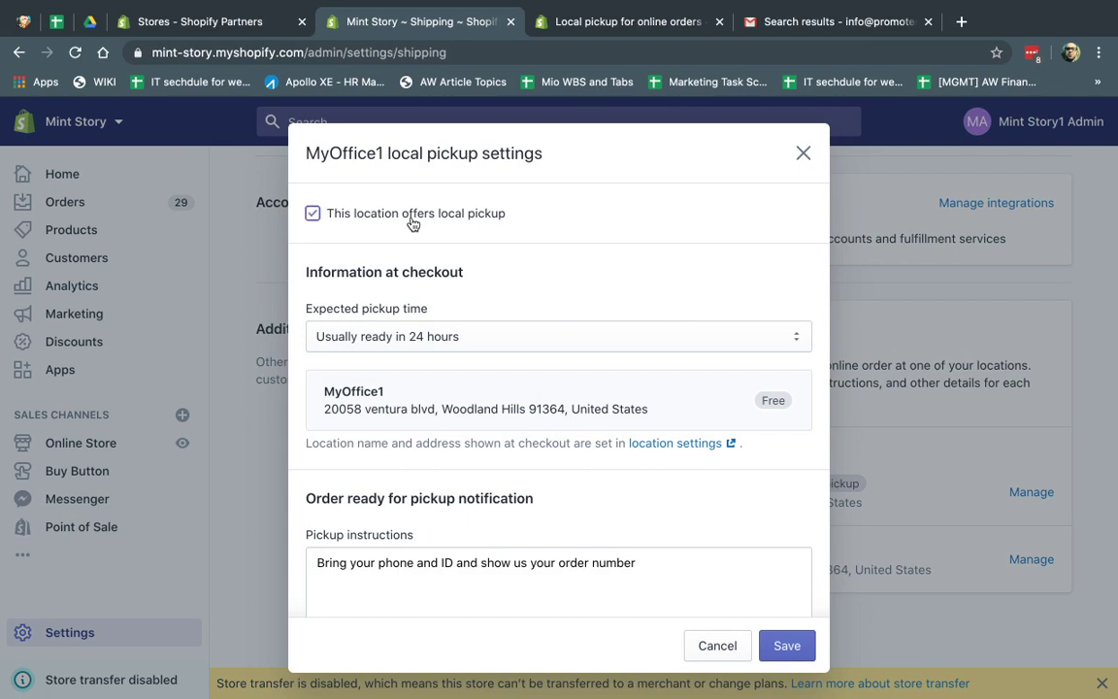
click(488, 341)
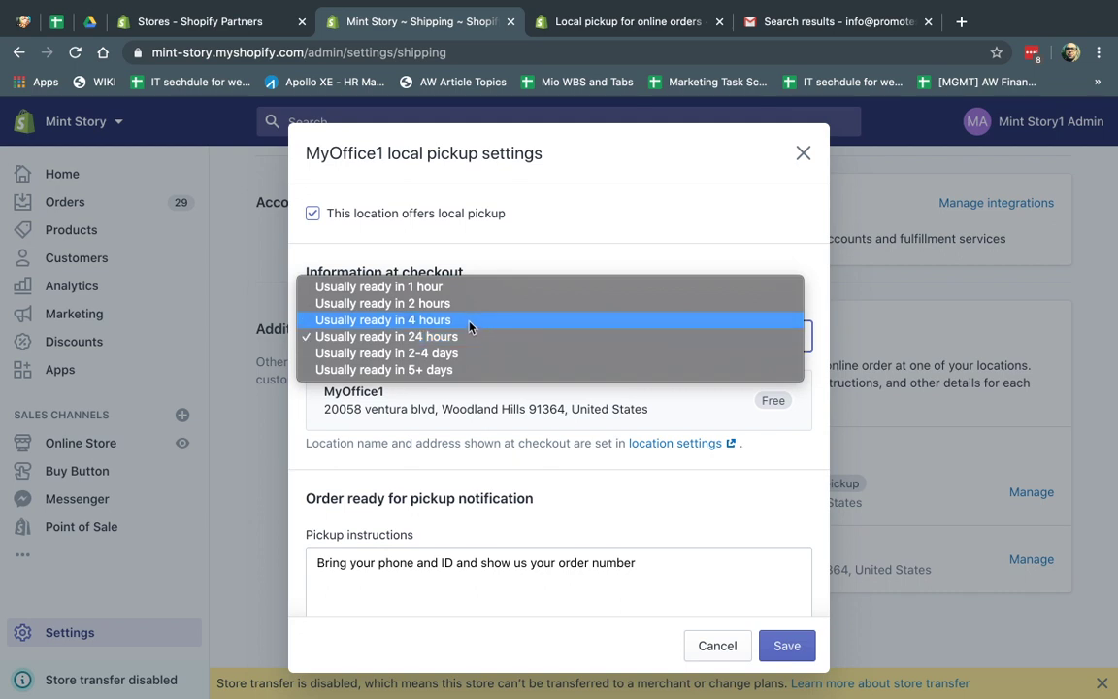
click(467, 320)
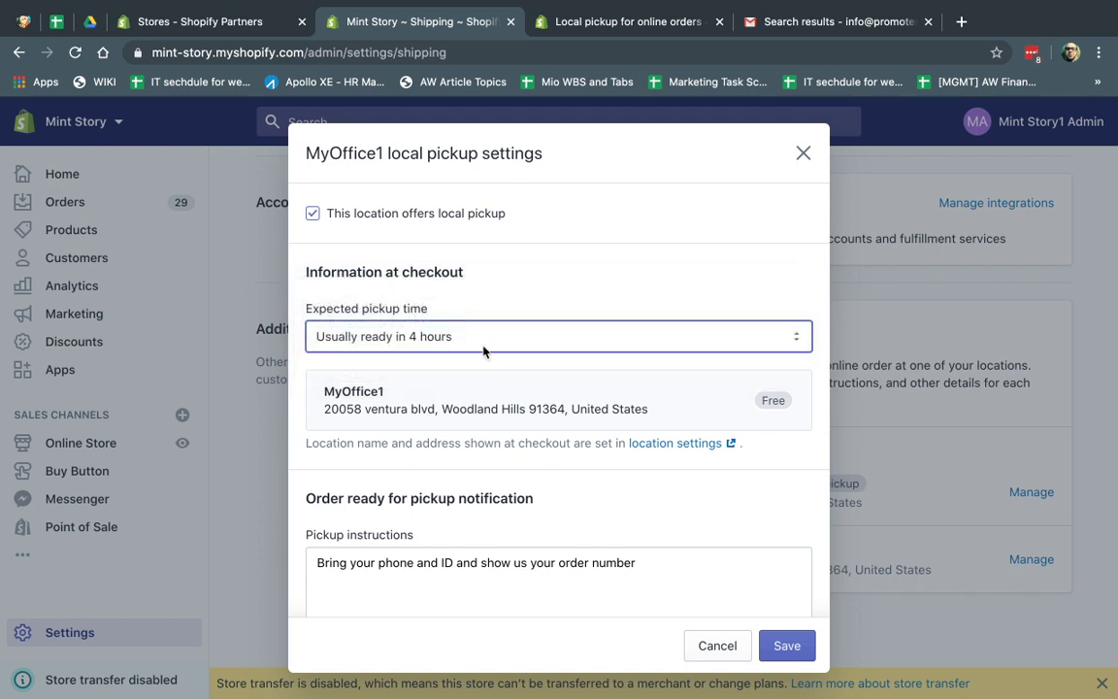
scroll(556, 500, down, 1)
scroll(556, 501, down, 2)
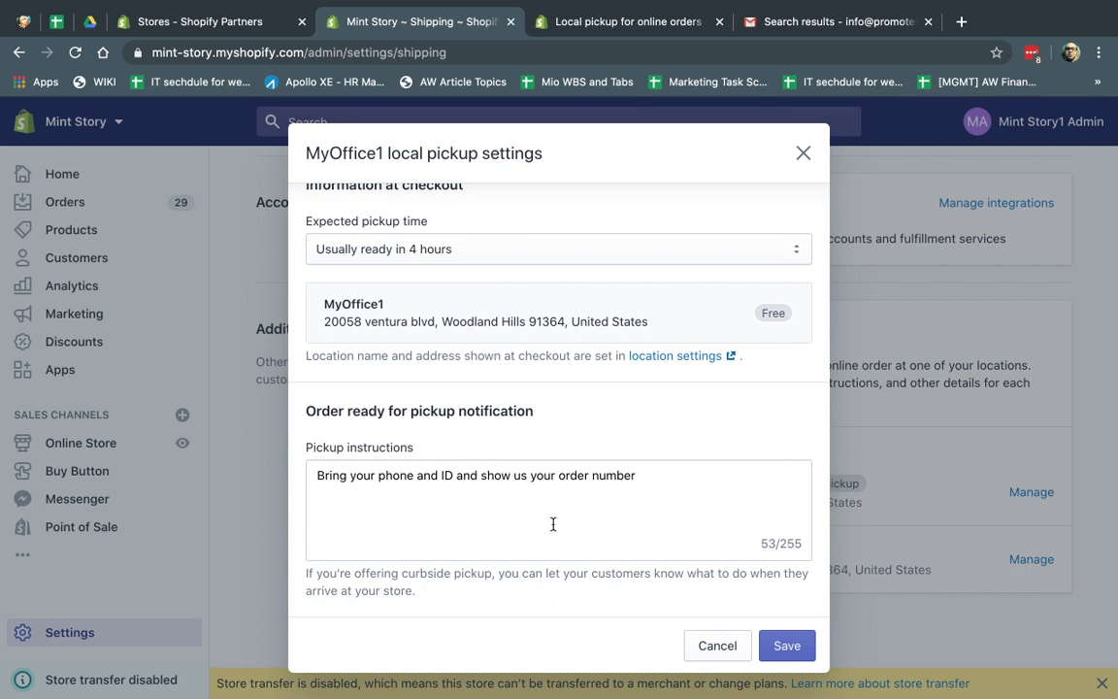
drag(323, 475, 622, 477)
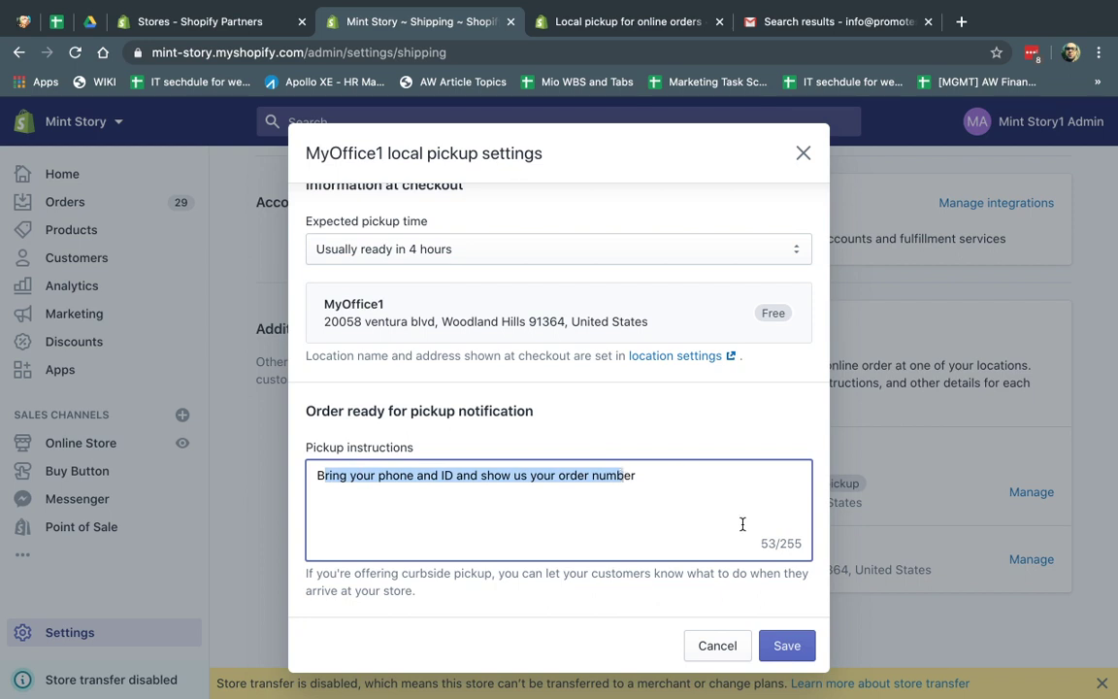
click(790, 636)
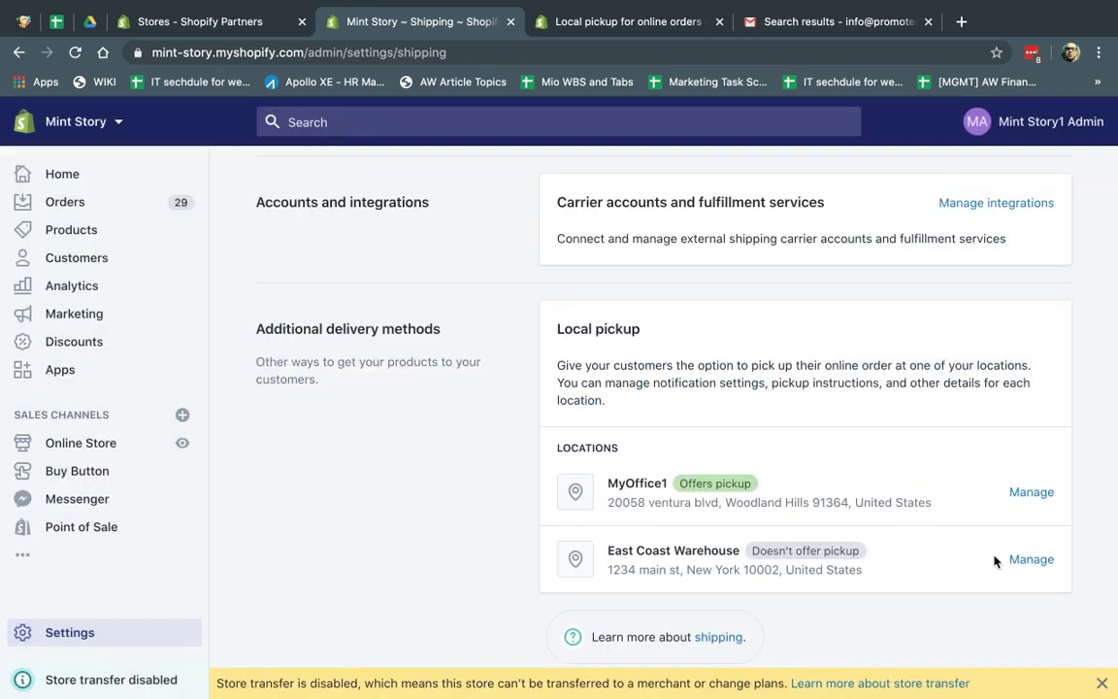
click(1021, 560)
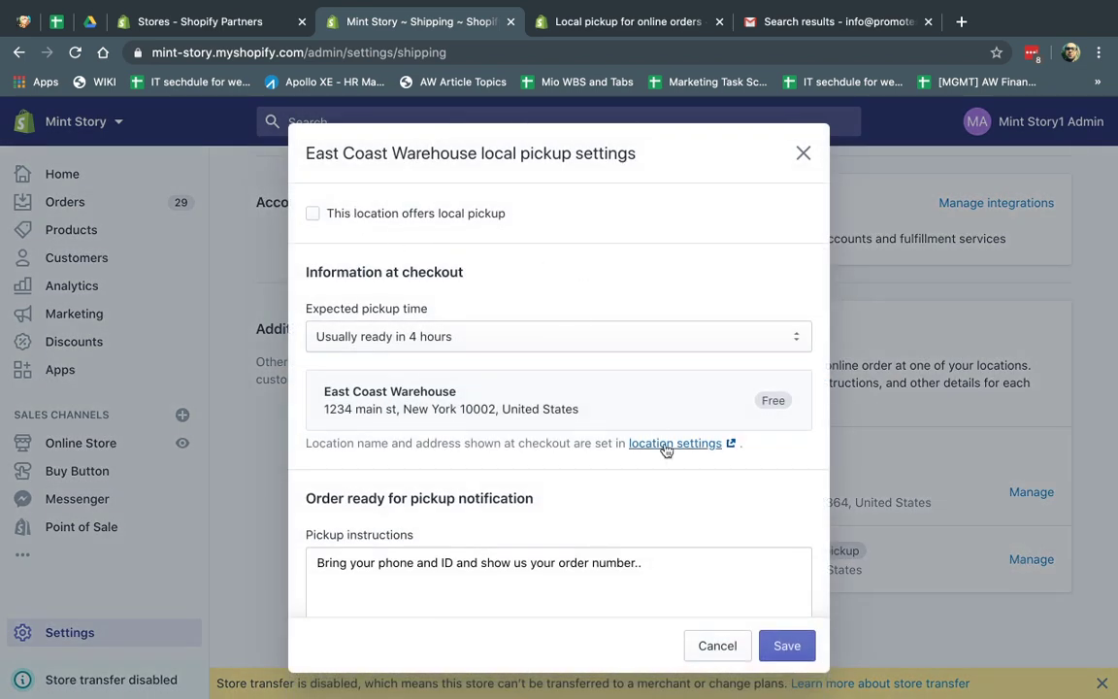
click(802, 152)
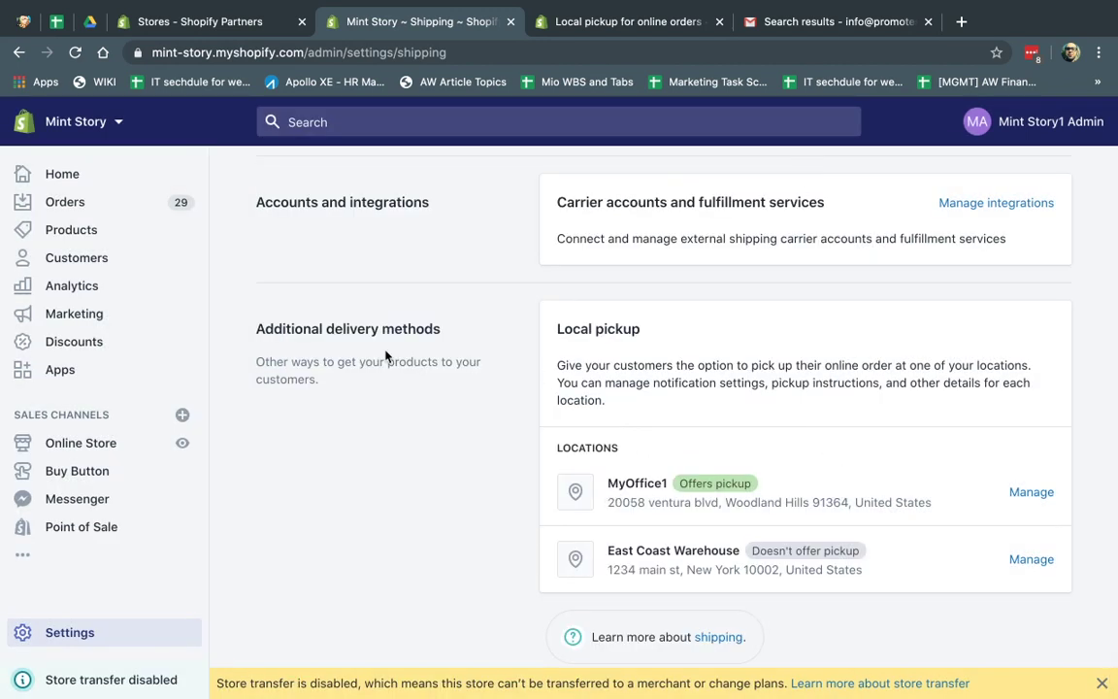
drag(334, 329, 446, 335)
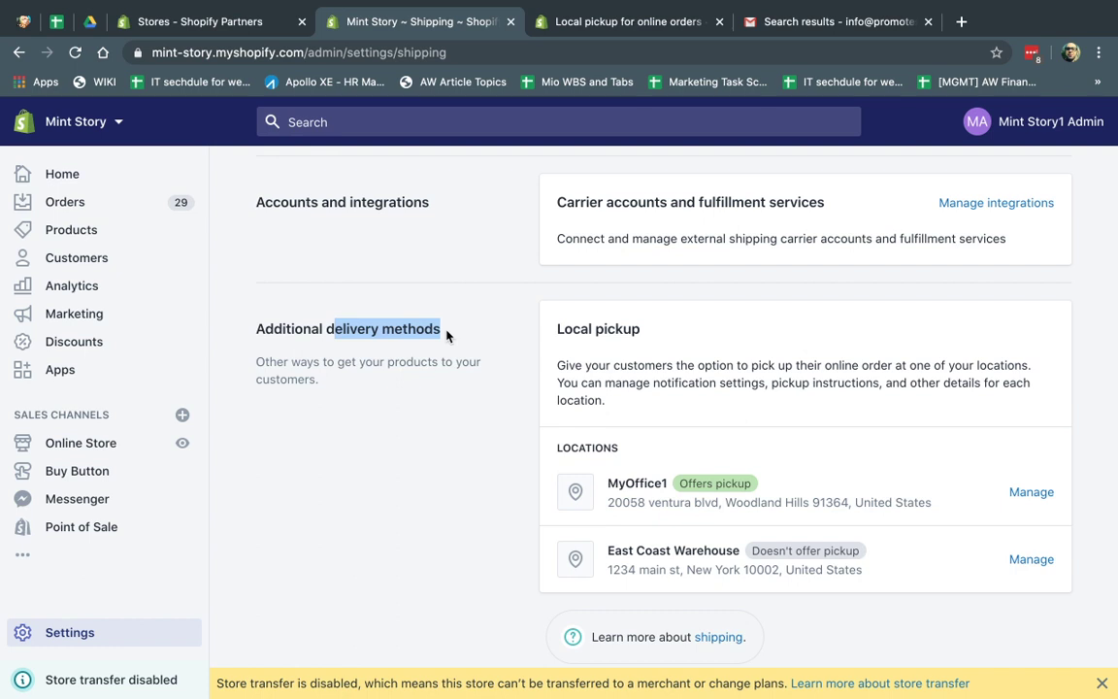
click(375, 46)
key(ctrl+c)
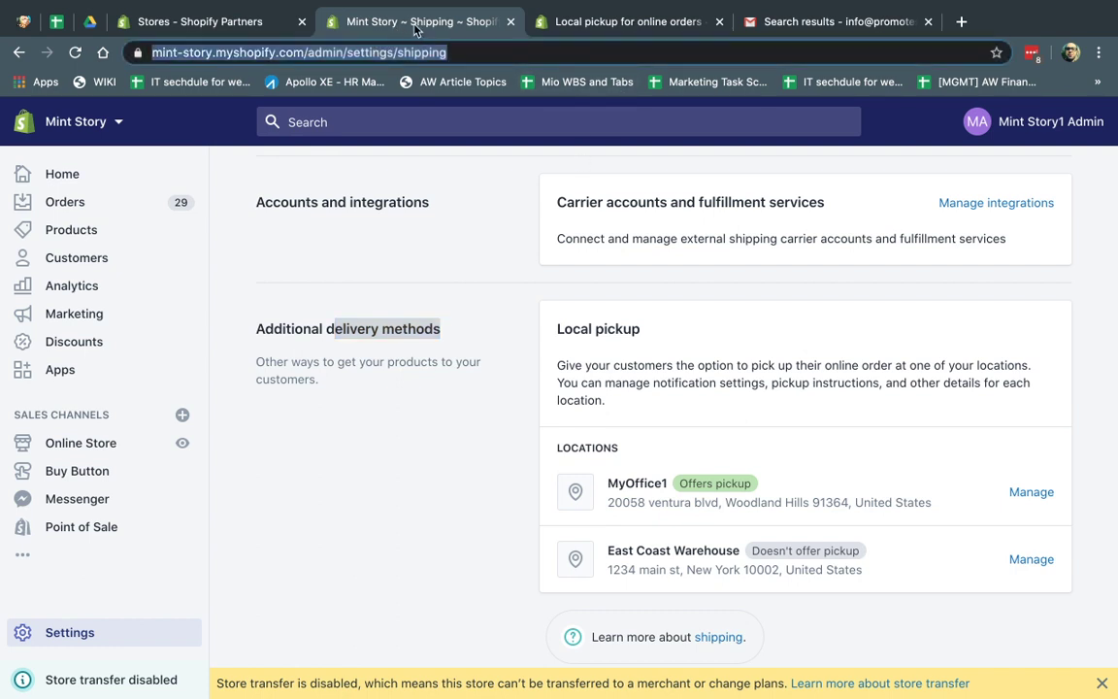
Step: Load the Mint Story storefront homepage in a new browser tab
right_click(418, 23)
click(437, 35)
key(ctrl+v)
key(BackSpace)
key(BackSpace)
key(BackSpace)
key(BackSpace)
key(BackSpace)
key(BackSpace)
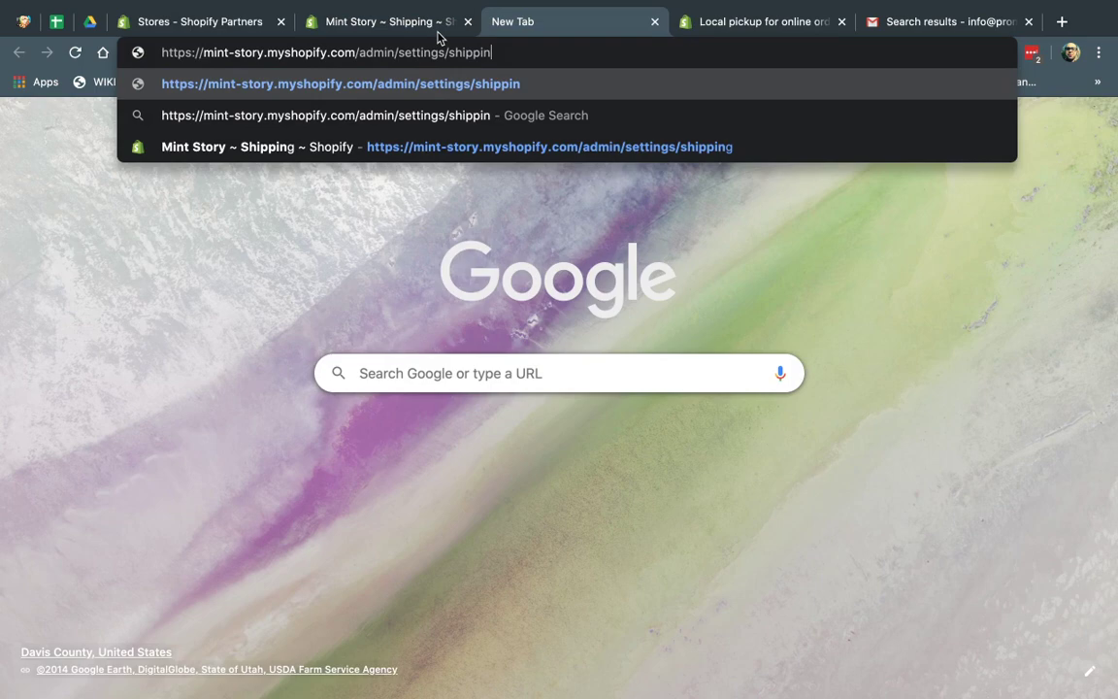
key(BackSpace)
key(BackSpace)
key(BackSpace)
key(BackSpace)
key(BackSpace)
key(BackSpace)
key(BackSpace)
key(BackSpace)
key(BackSpace)
key(BackSpace)
key(BackSpace)
key(BackSpace)
key(BackSpace)
key(BackSpace)
key(BackSpace)
key(BackSpace)
key(BackSpace)
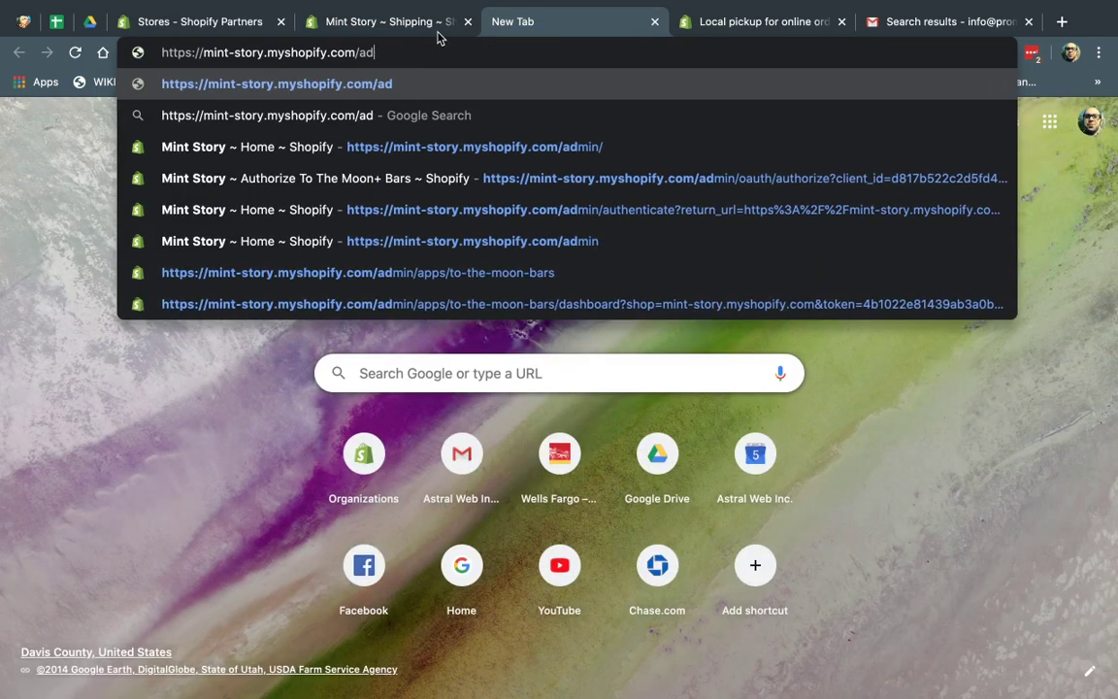
key(Return)
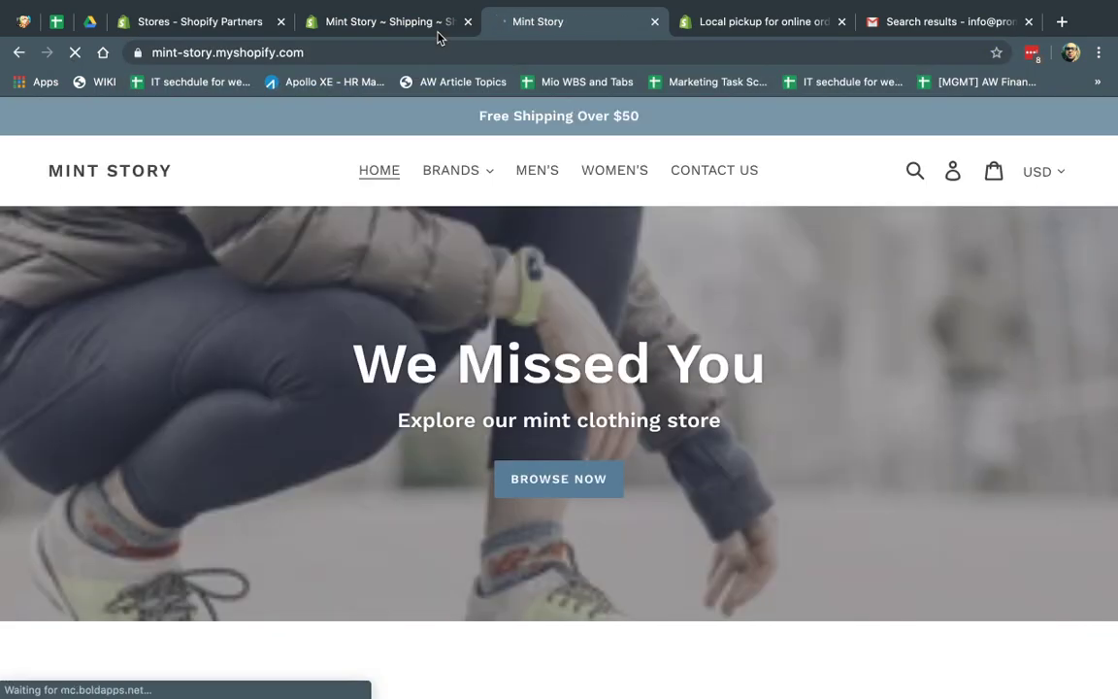
Step: Add the black Adidas Classic Backpack from Brands > ADIDAS to the cart and view the cart
click(458, 171)
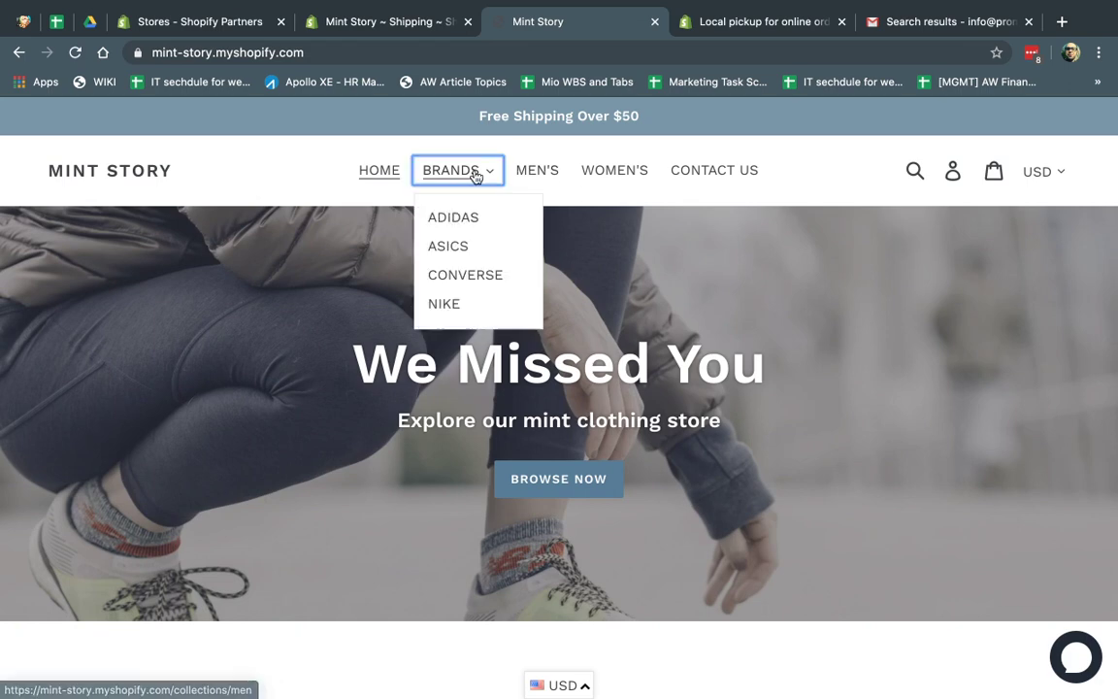
click(466, 221)
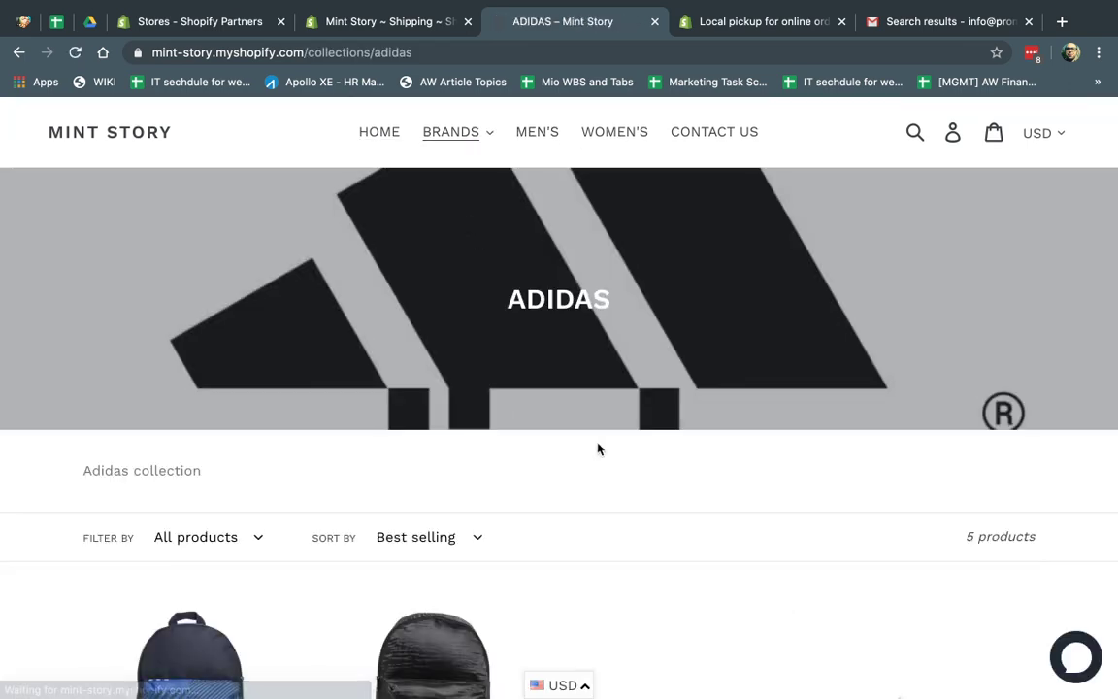
scroll(414, 348, down, 5)
click(414, 347)
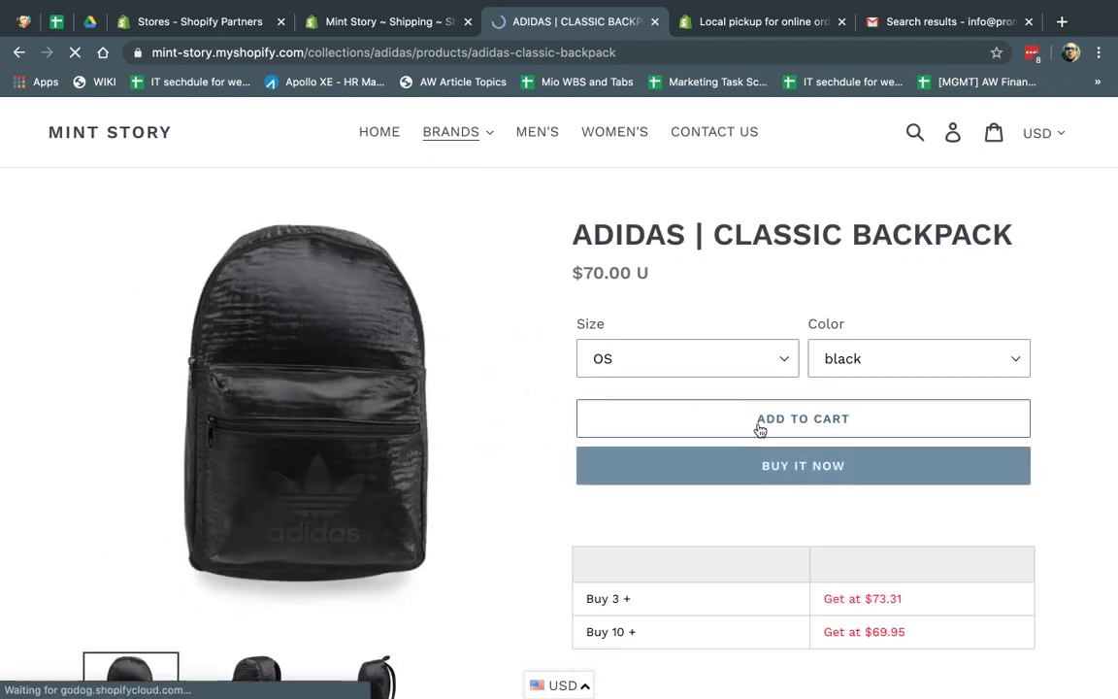
click(759, 428)
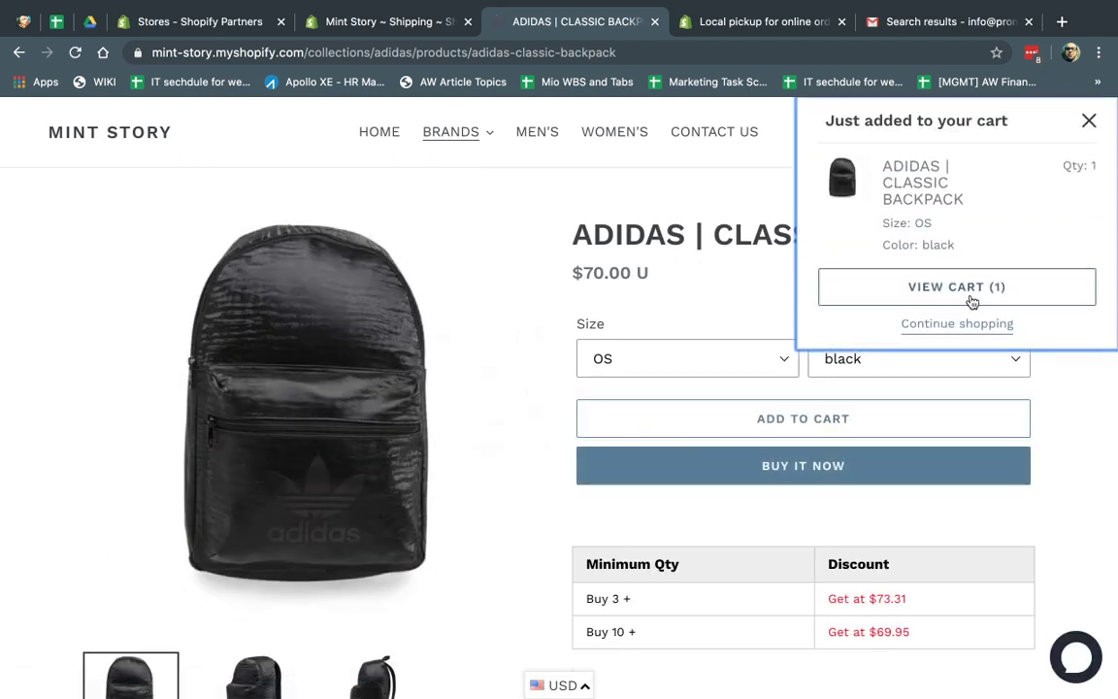
click(970, 291)
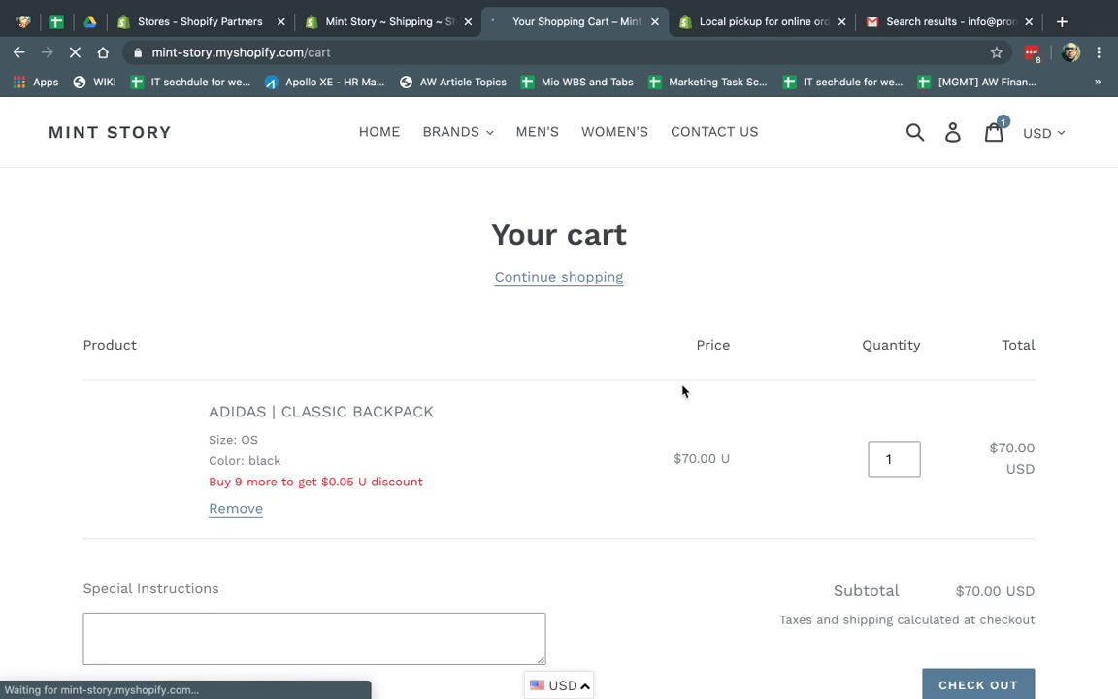
scroll(682, 392, down, 3)
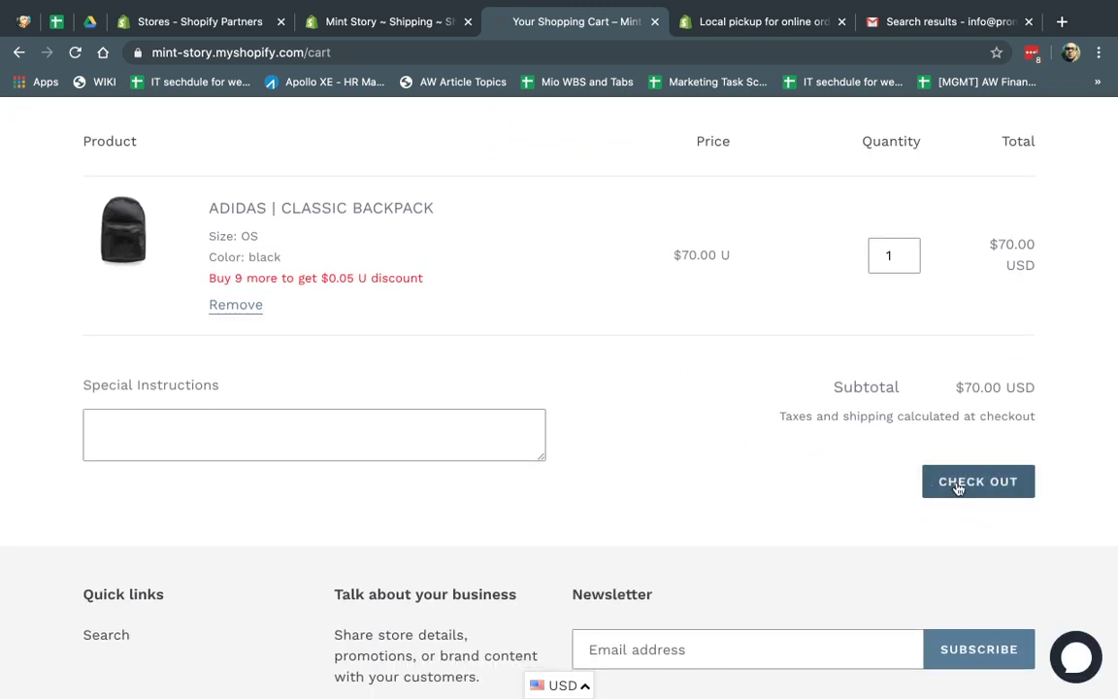
Step: Check out the backpack, autofill the contact email, and choose free pickup at MyOffice1
click(961, 485)
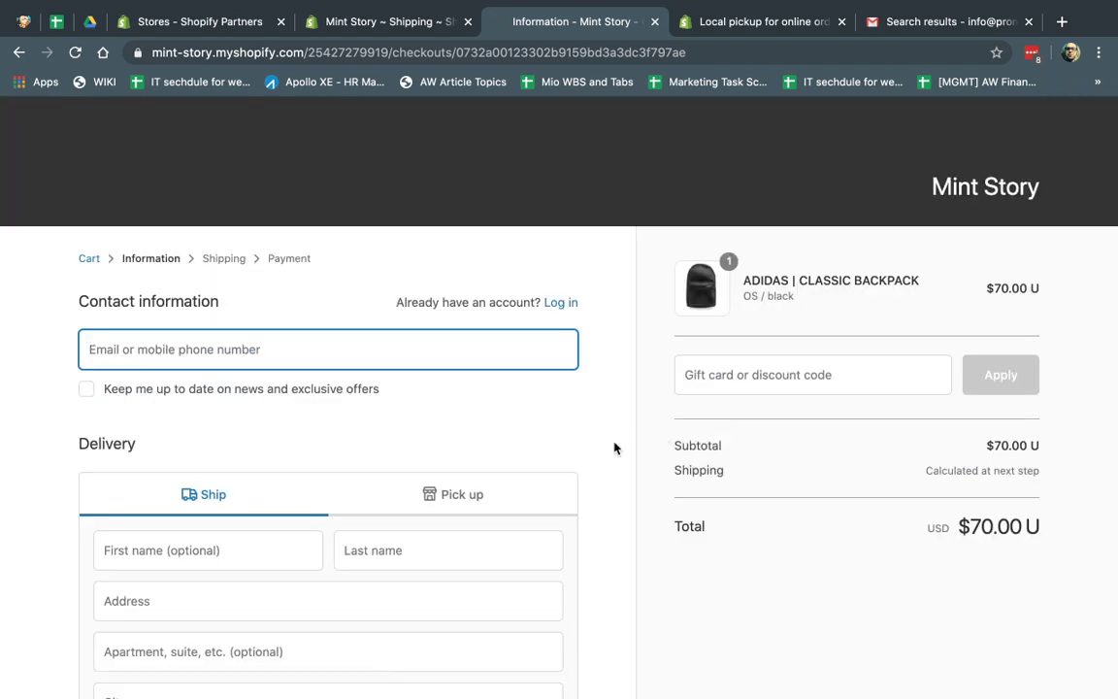
scroll(614, 450, down, 3)
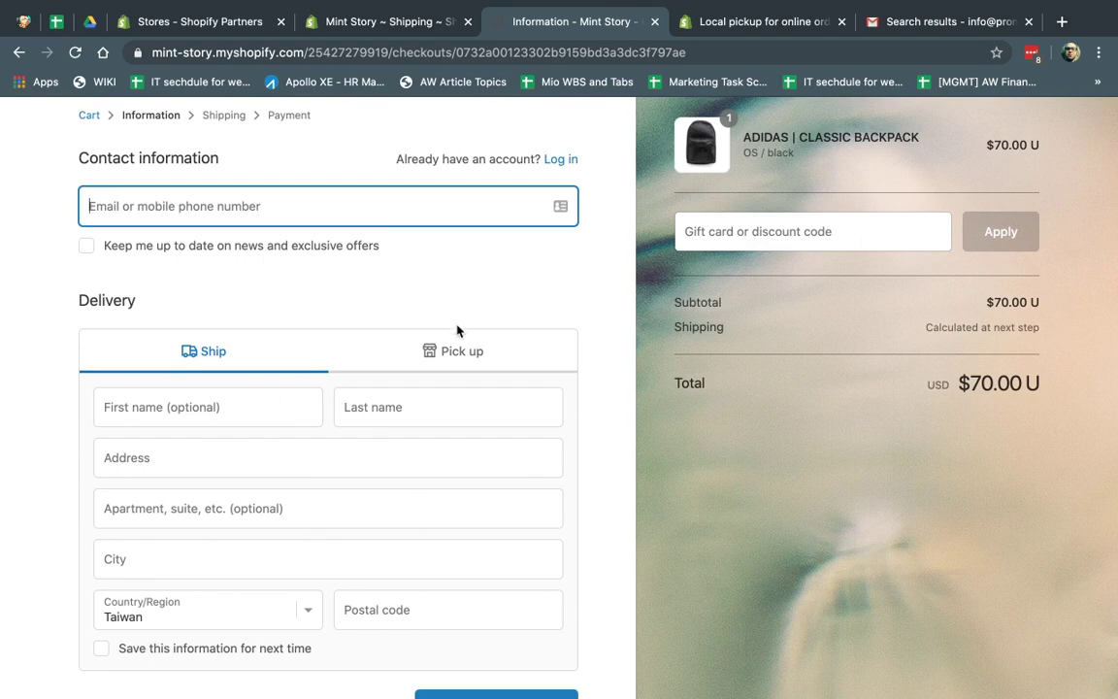
click(344, 206)
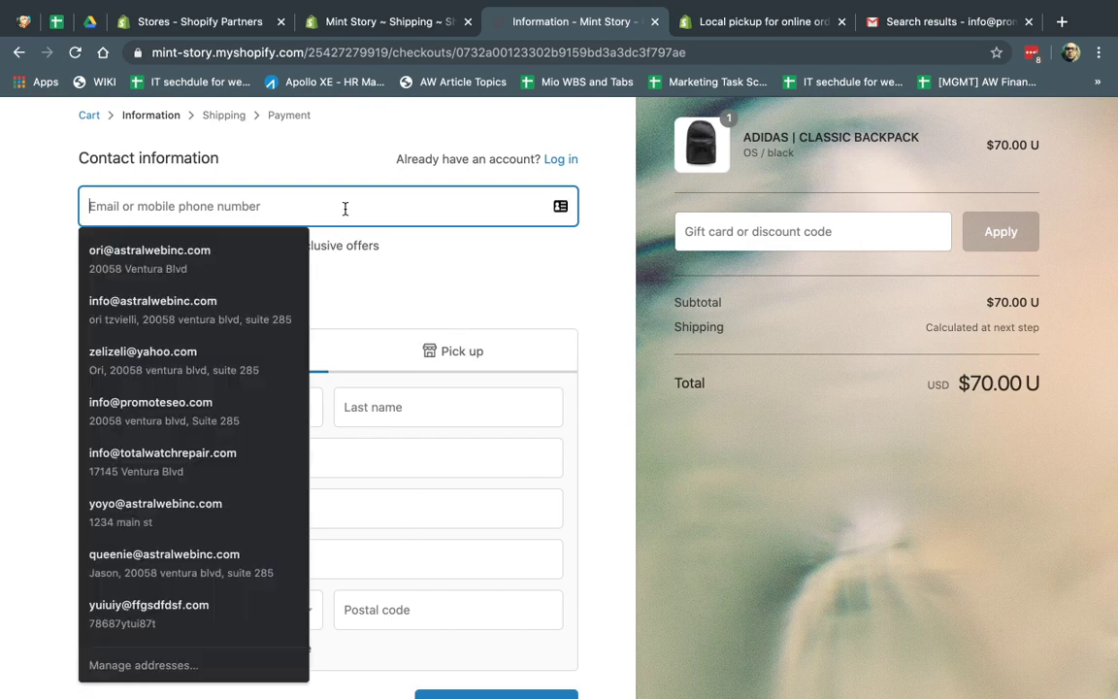
text(ori@)
click(251, 266)
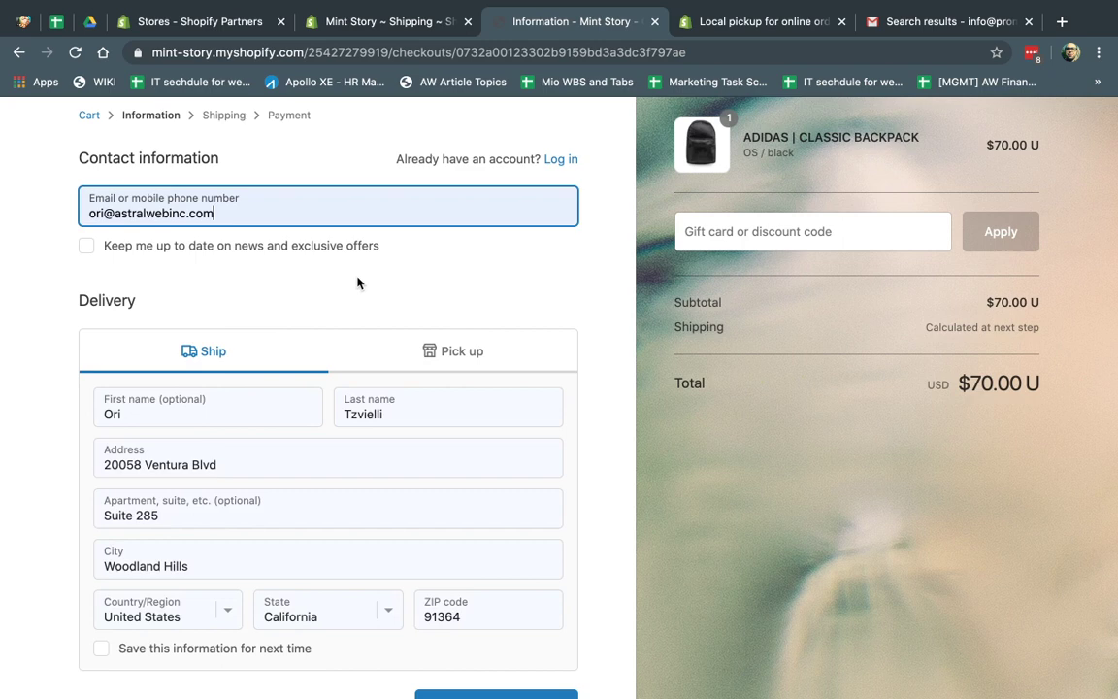
click(489, 361)
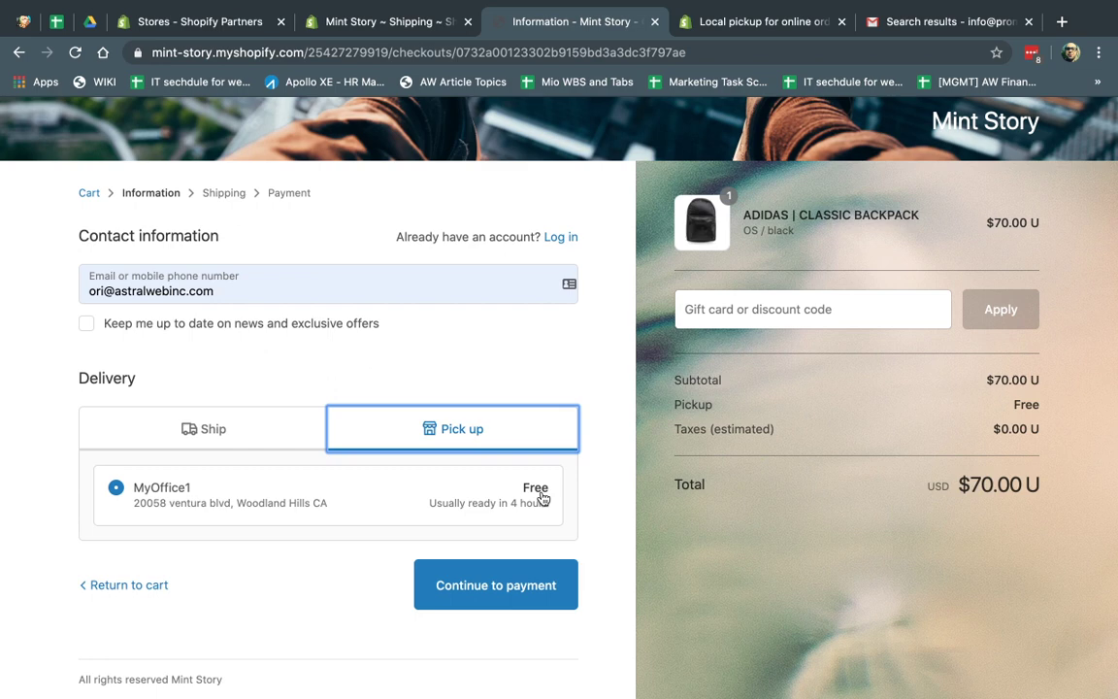
click(512, 587)
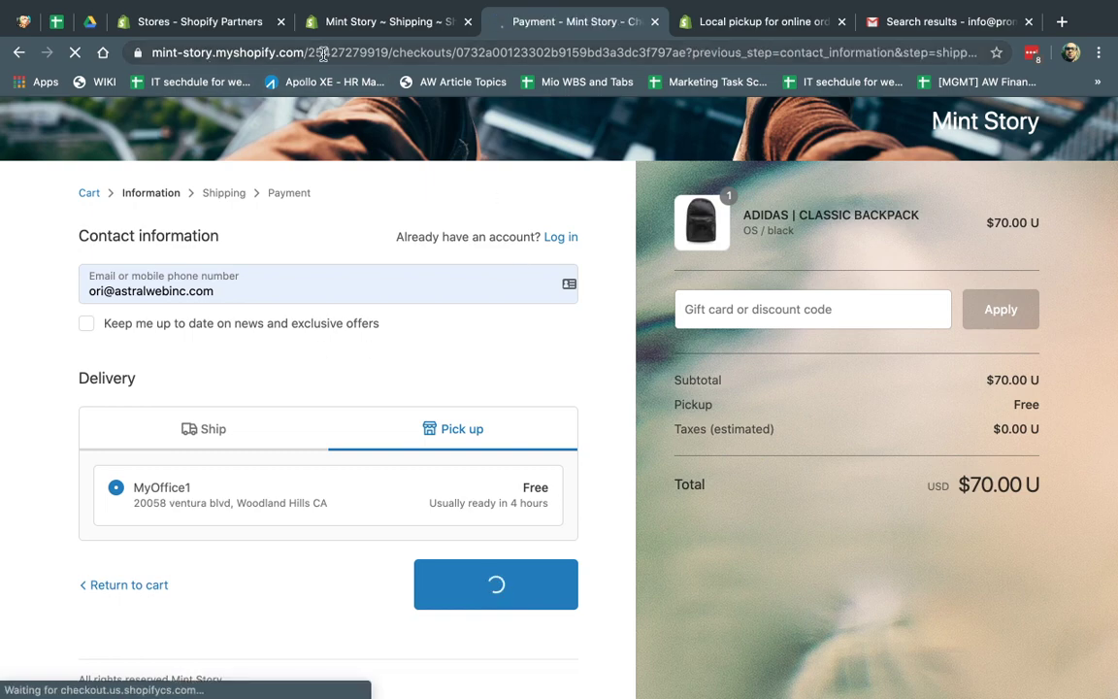
Step: Enter the test card number, the cardholder's name, expiration date and security code
scroll(299, 366, down, 3)
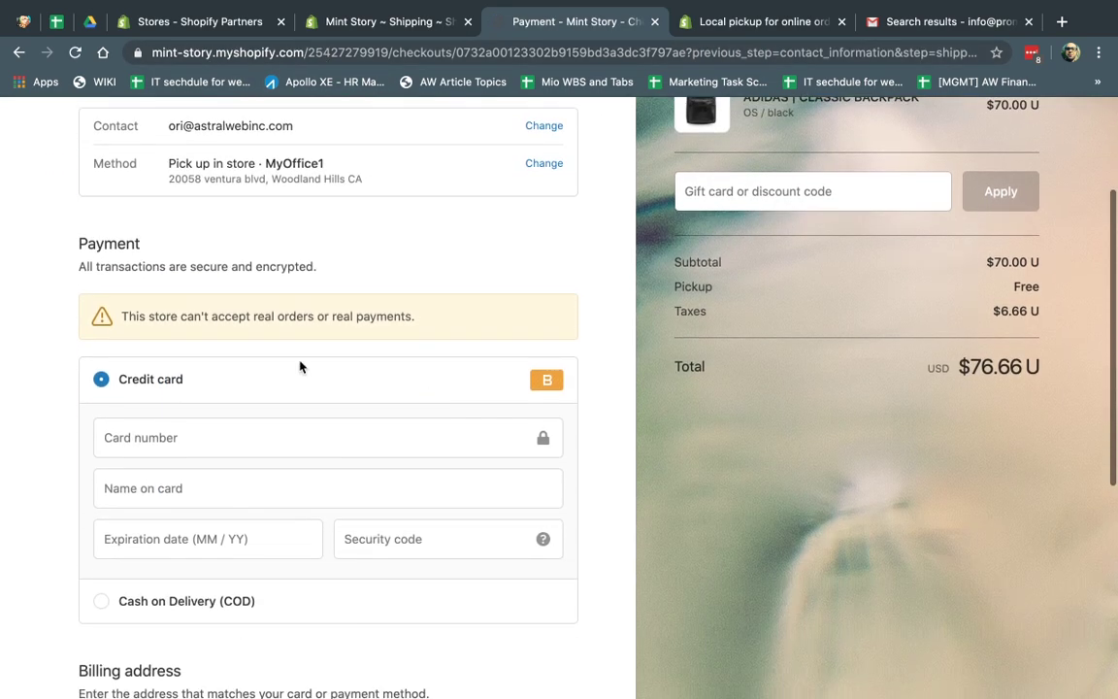
click(222, 437)
text(1)
click(214, 487)
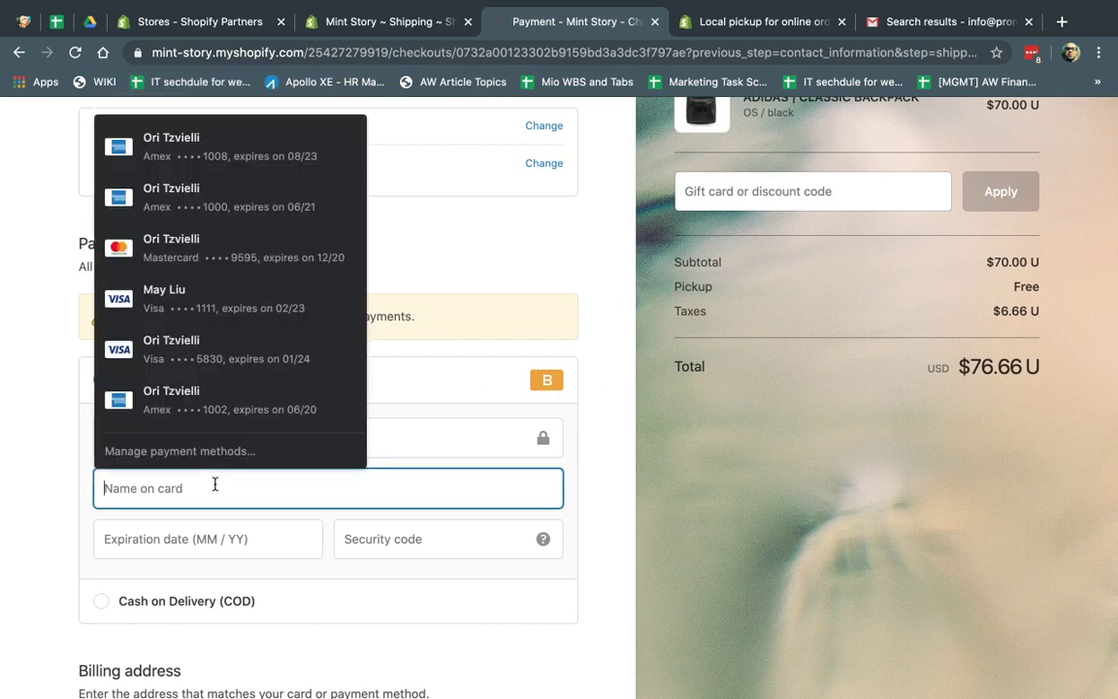
key(Tab)
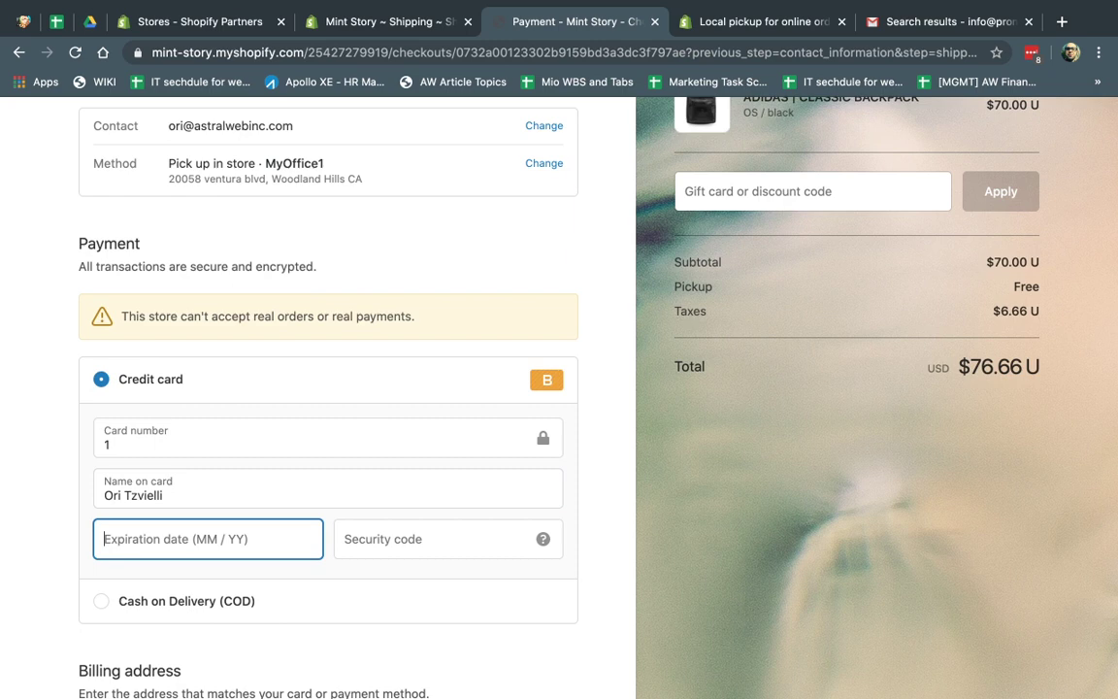
text(03 / 3)
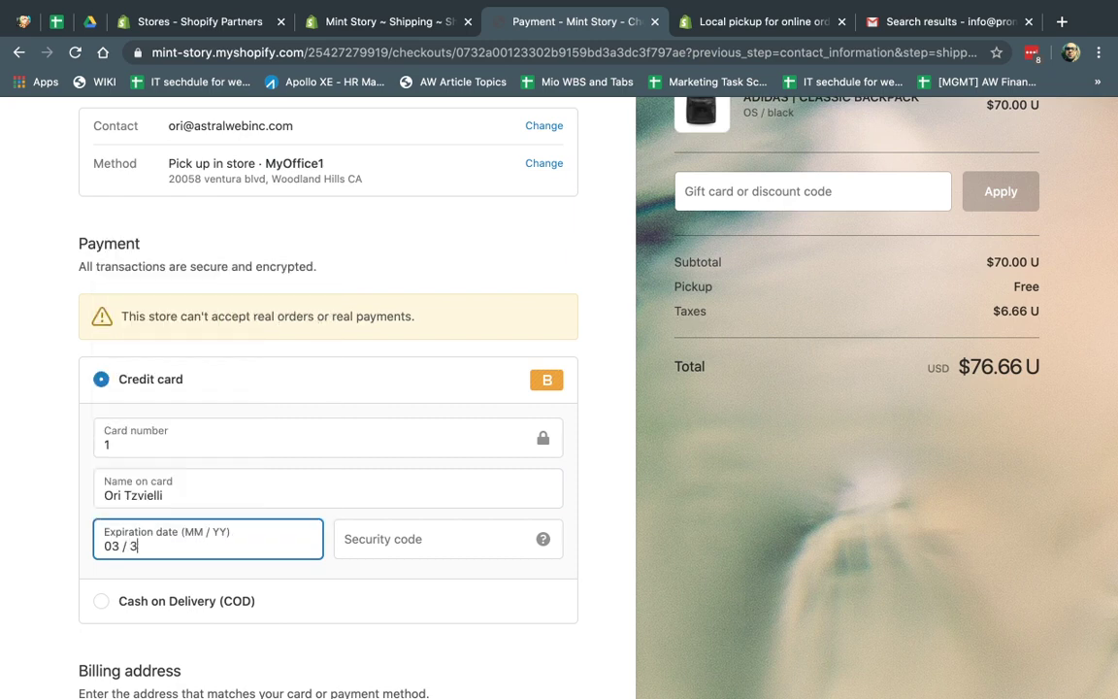
click(400, 524)
text(323)
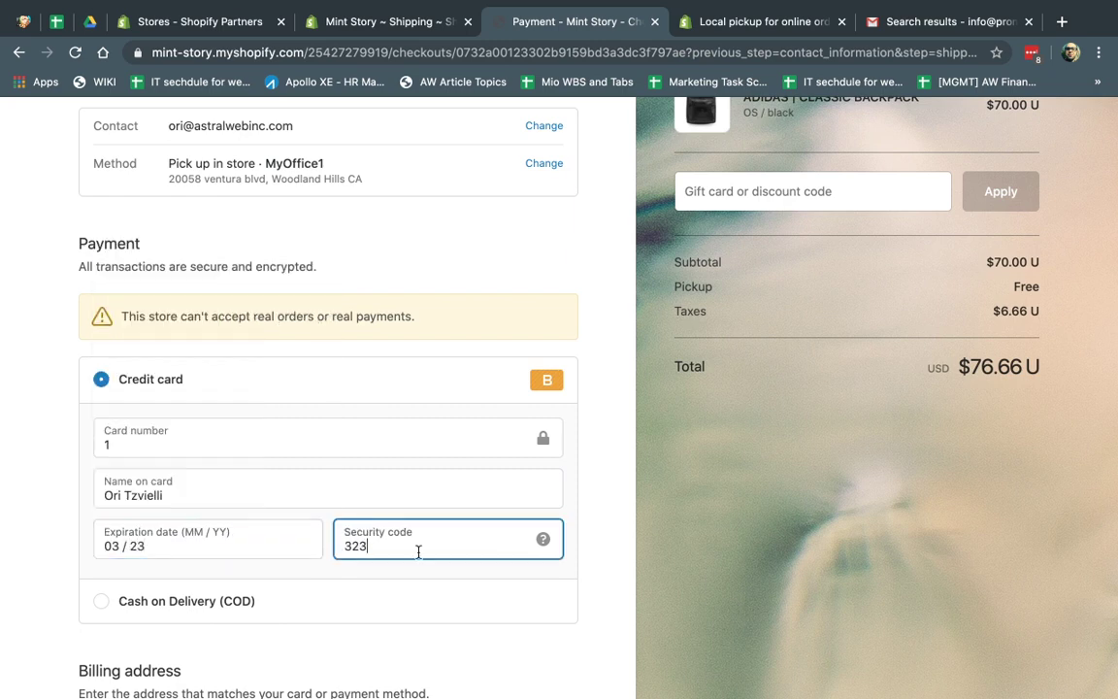
Step: Autofill the billing address from a saved address and pay to place order #1040
scroll(419, 551, down, 5)
click(227, 407)
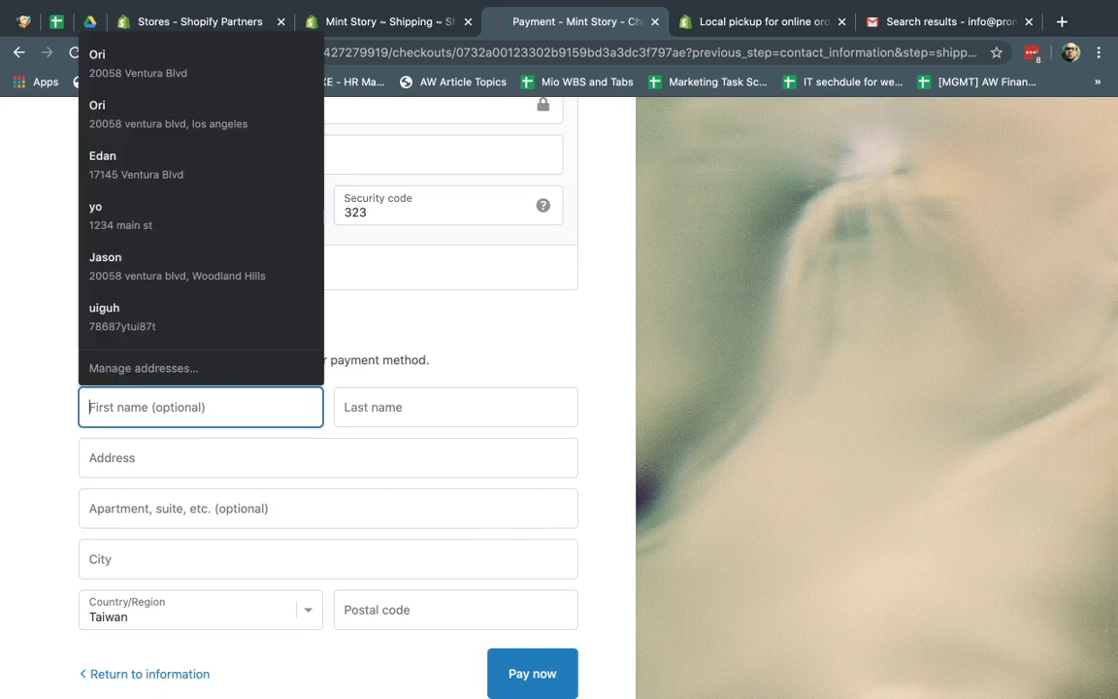
text(Ori)
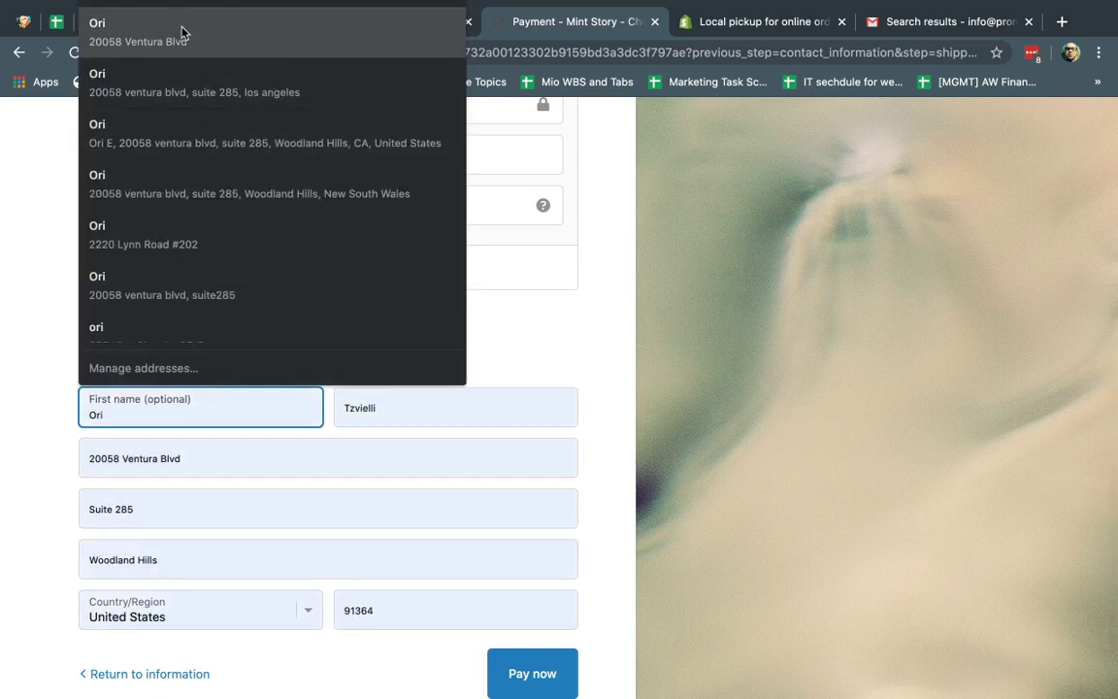
click(180, 31)
scroll(429, 465, down, 2)
click(534, 586)
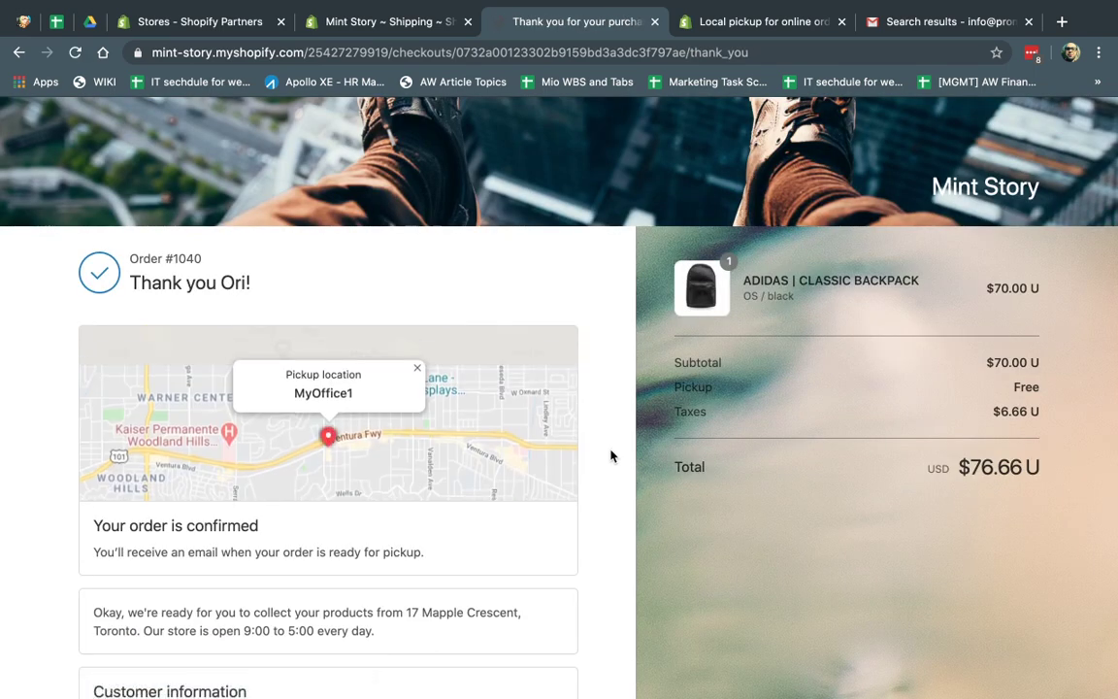
Step: Review the thank-you page's note about the pickup-ready email, then go to Gmail
scroll(612, 466, down, 3)
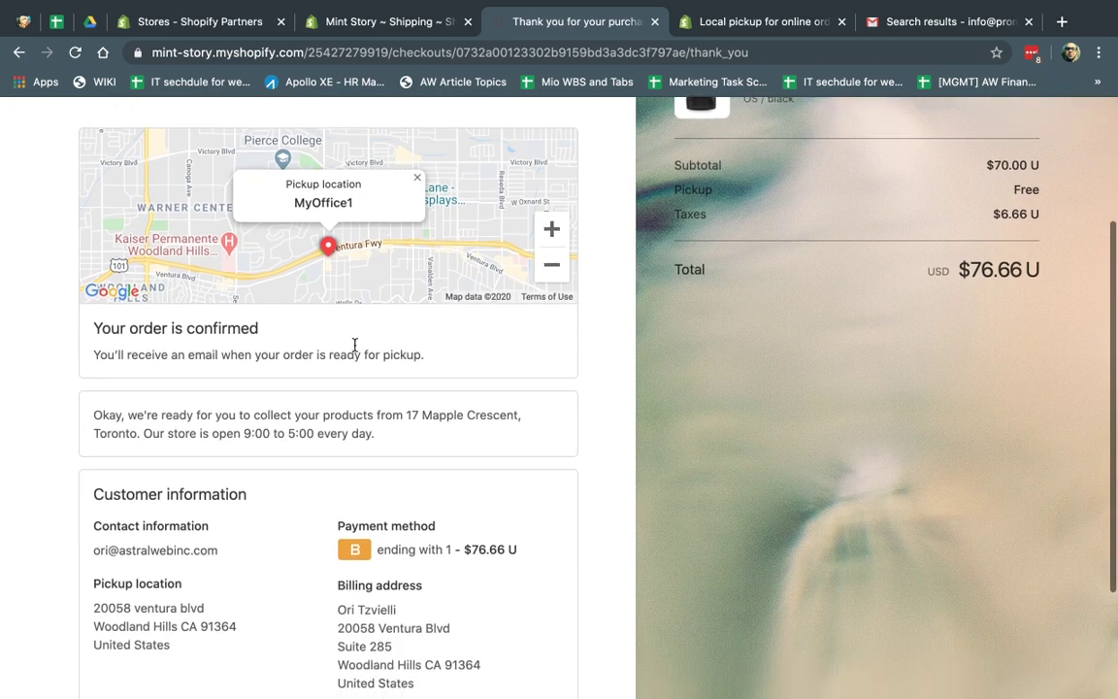
drag(145, 356, 423, 367)
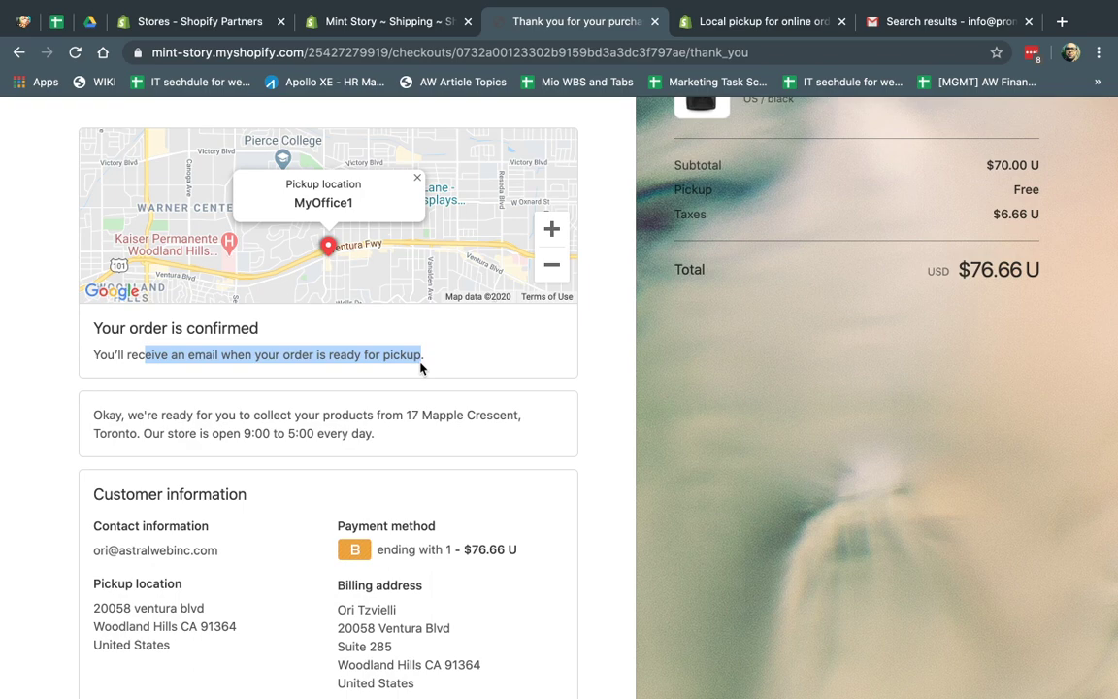
scroll(602, 424, down, 3)
scroll(602, 424, up, 5)
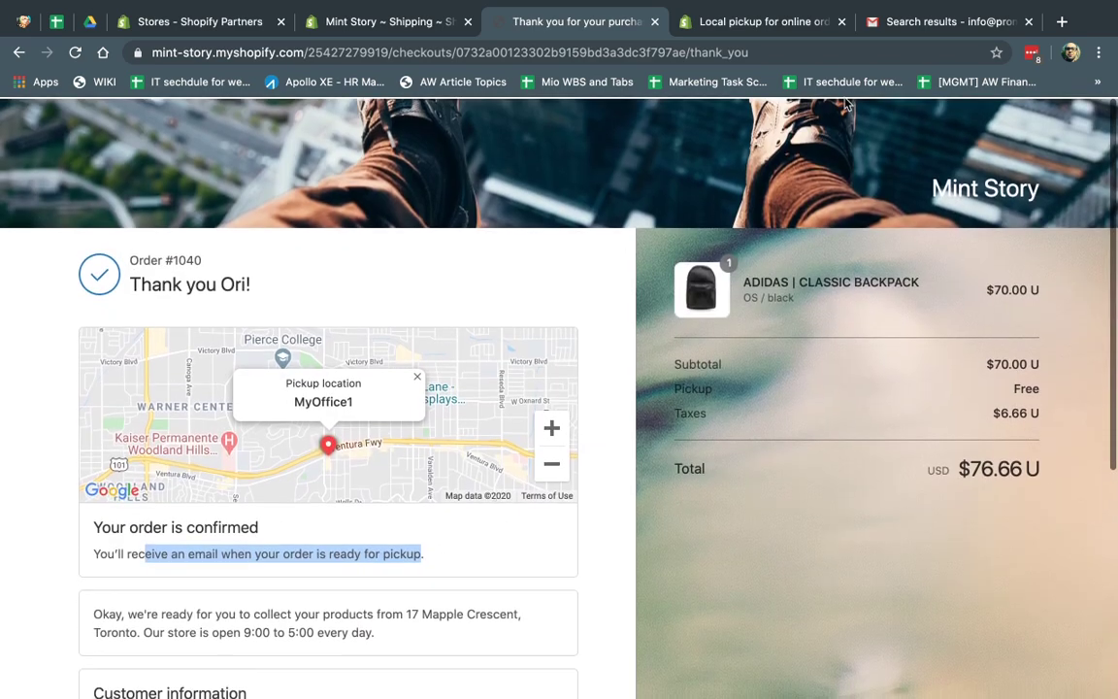
click(923, 21)
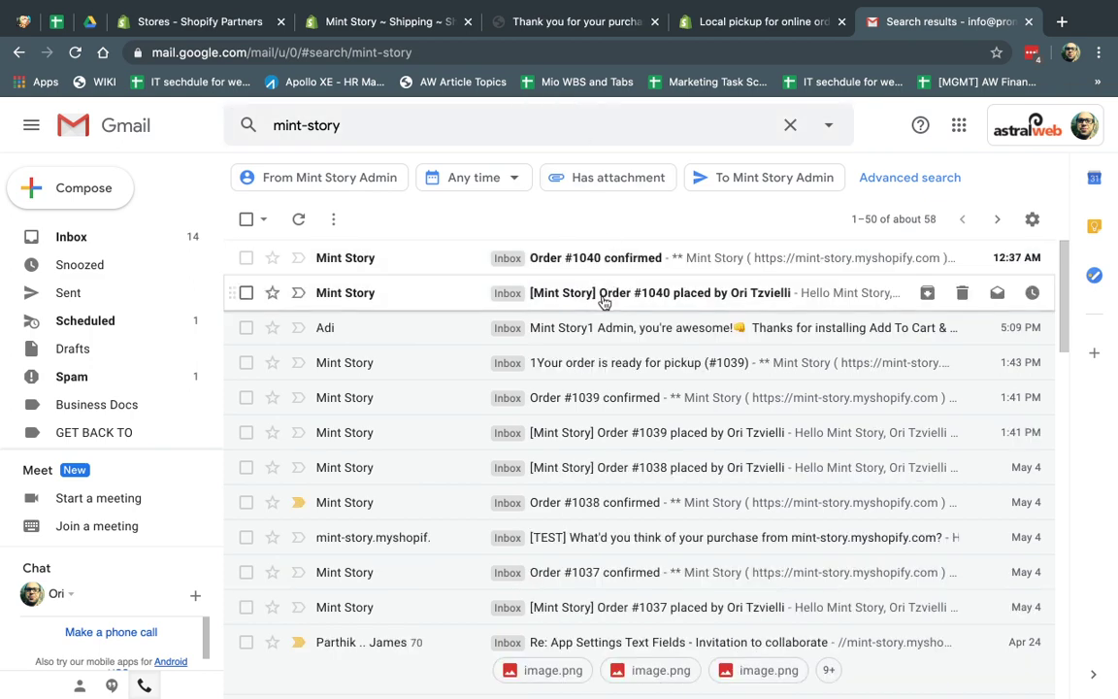
Step: Read the '[Mint Story] Order #1040 placed' email with images, then open 'Order #1040 confirmed'
click(601, 297)
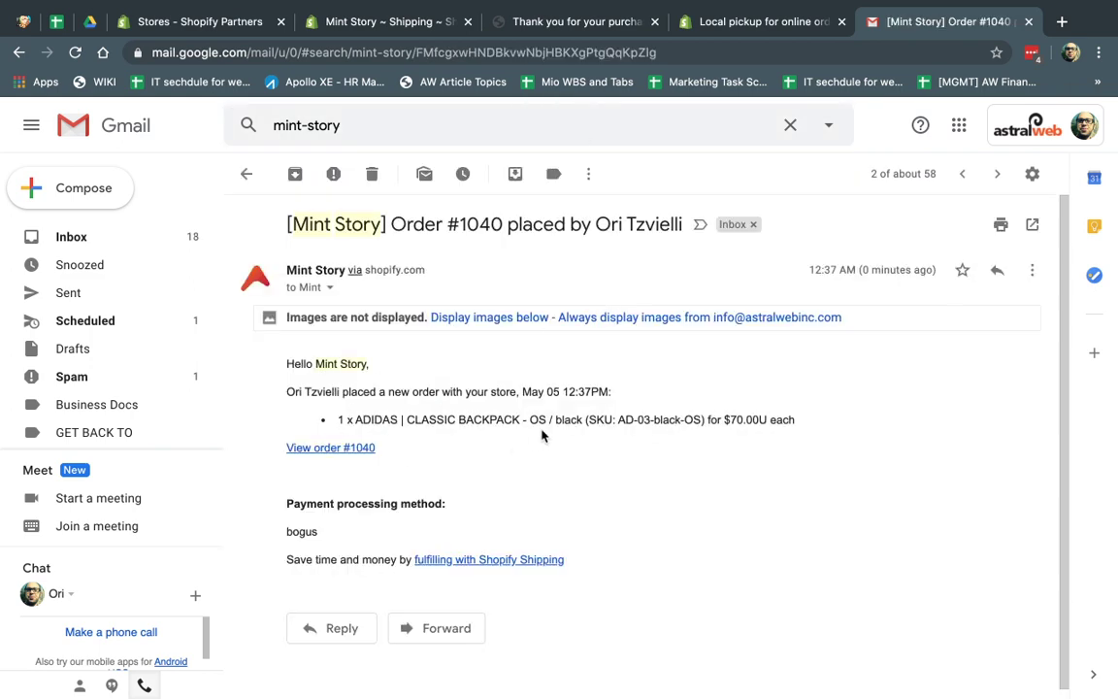
click(529, 317)
click(532, 127)
key(Return)
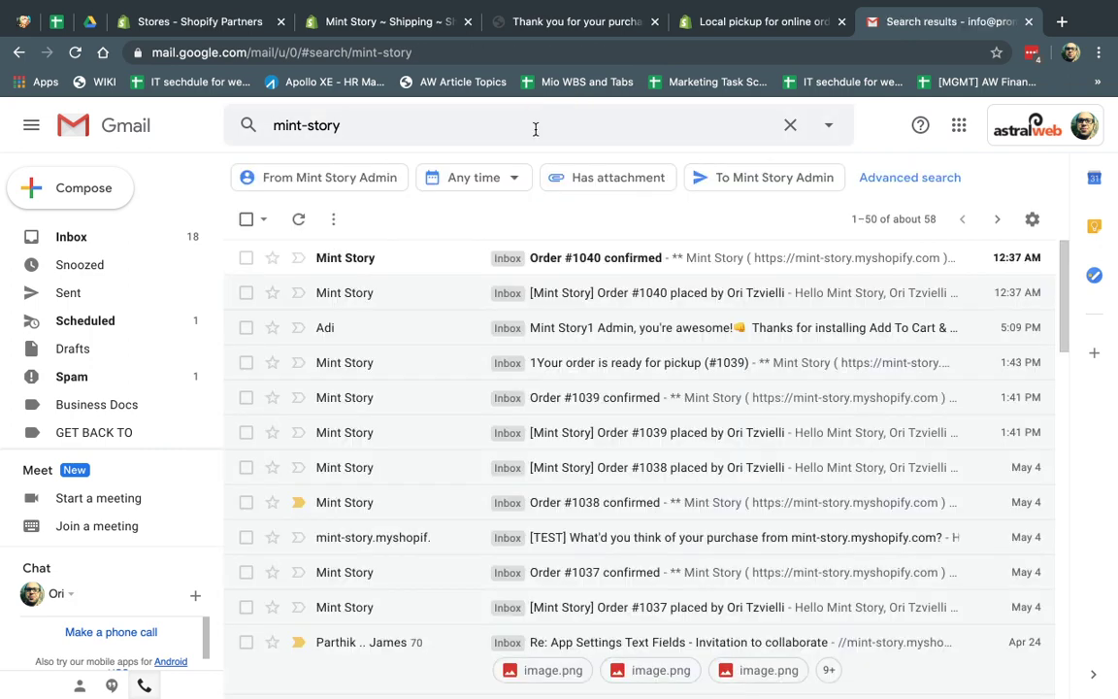
click(619, 268)
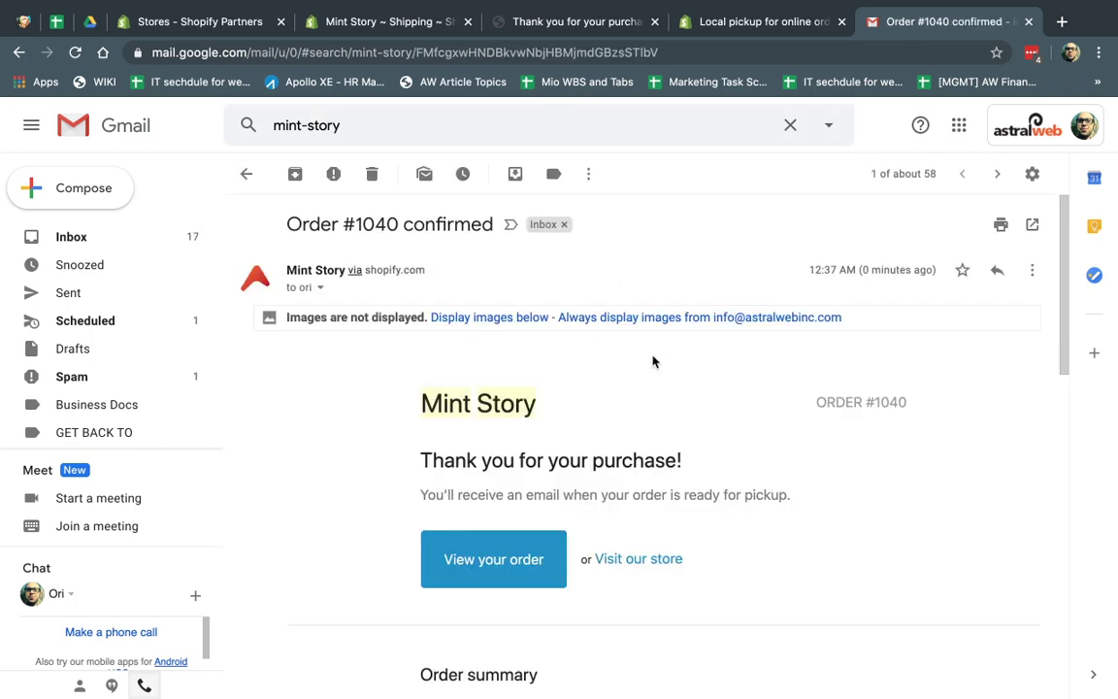
scroll(652, 361, down, 1)
scroll(653, 361, up, 1)
Step: Return to the Mint Story admin and open order #1040 from the Orders list
click(601, 22)
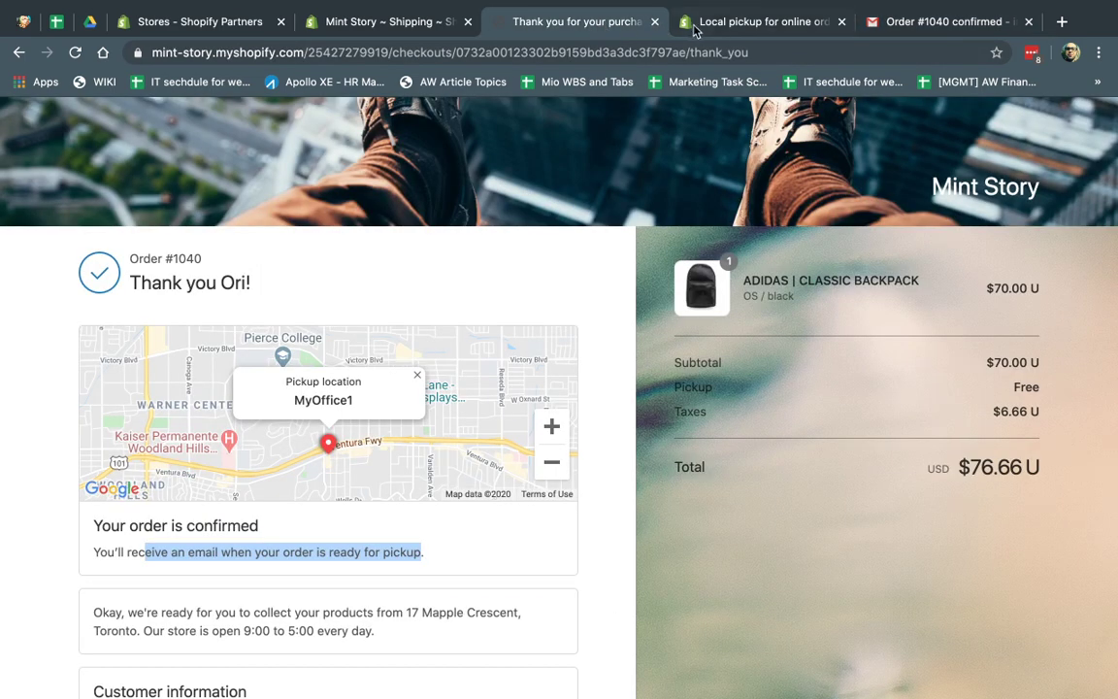
click(360, 23)
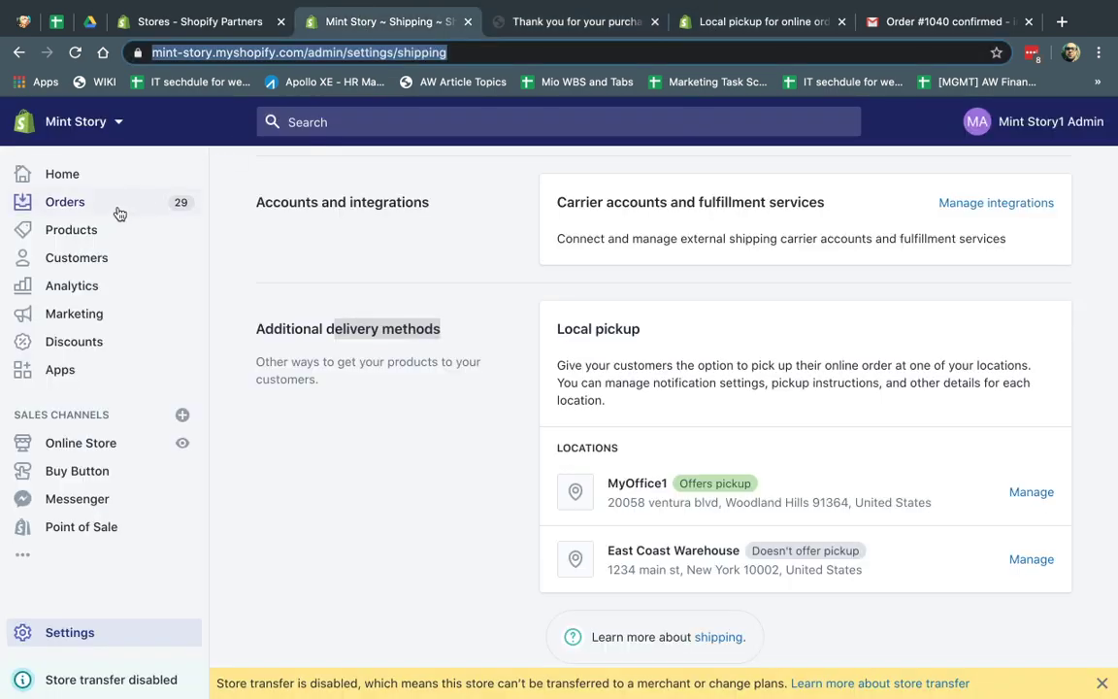
click(84, 199)
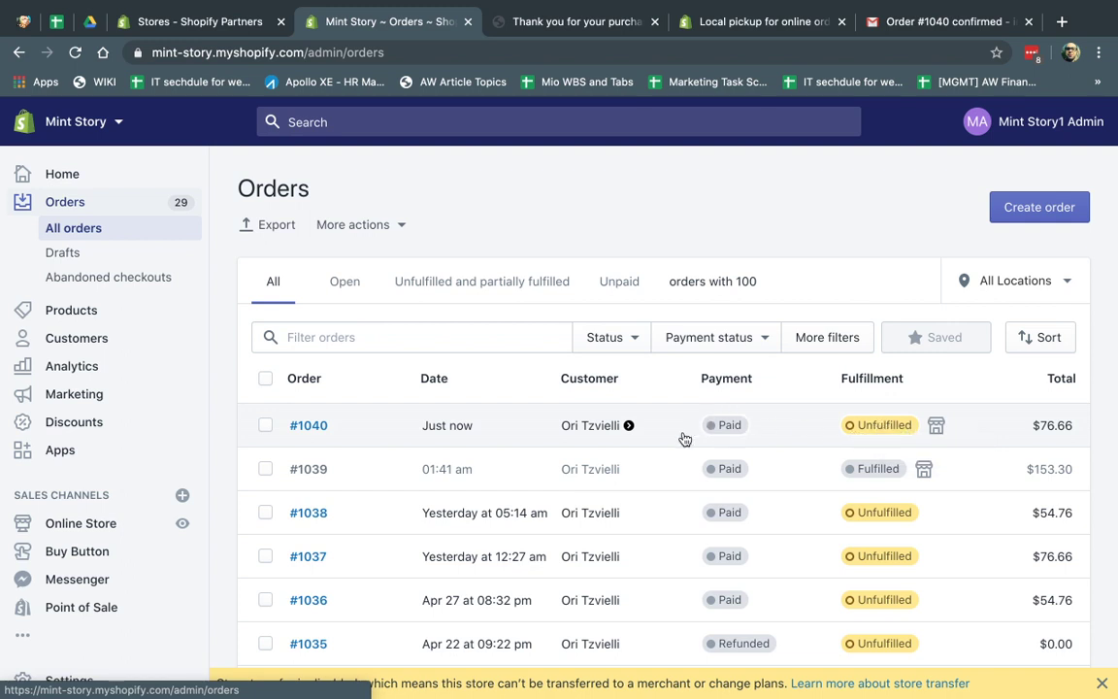
click(532, 438)
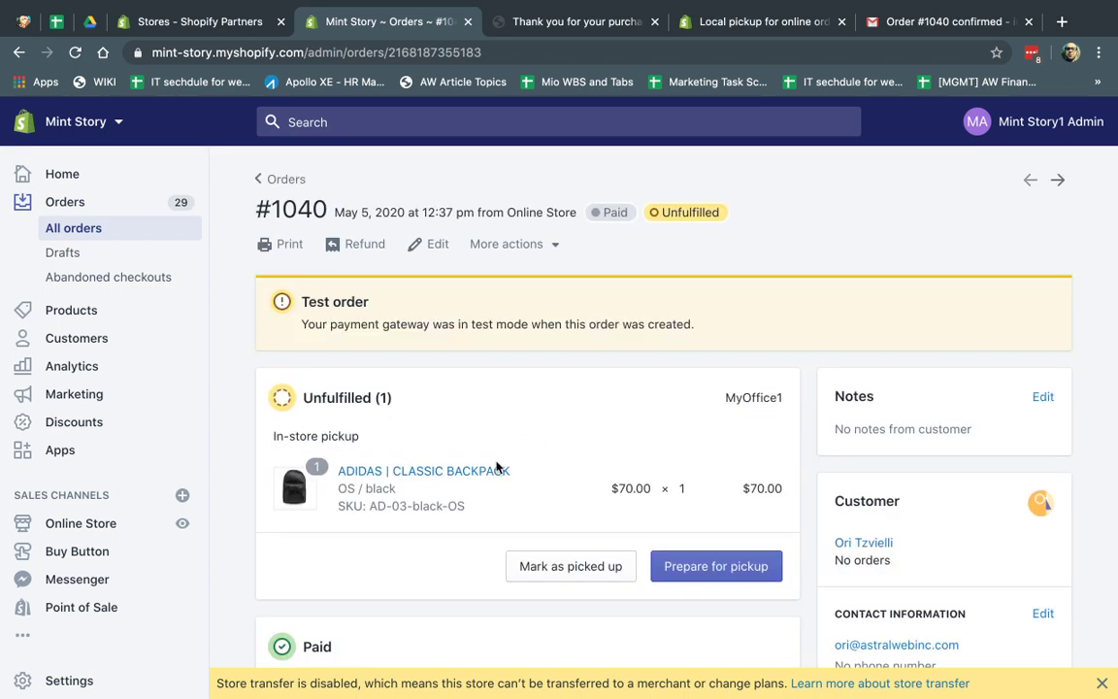
scroll(497, 468, down, 3)
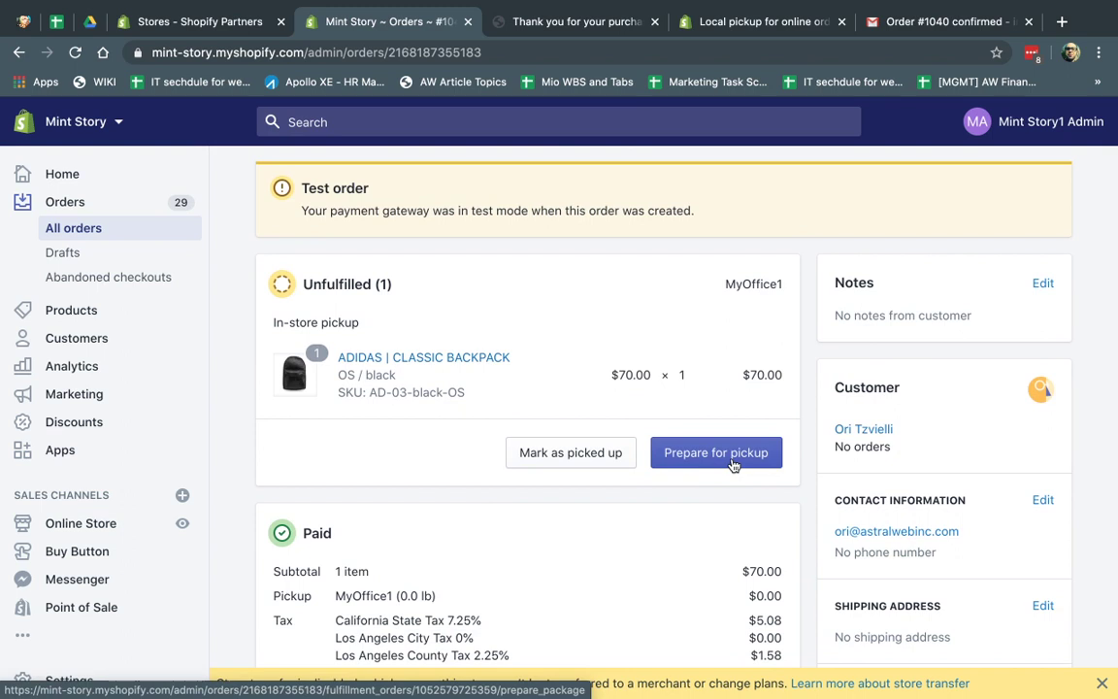
scroll(734, 466, up, 2)
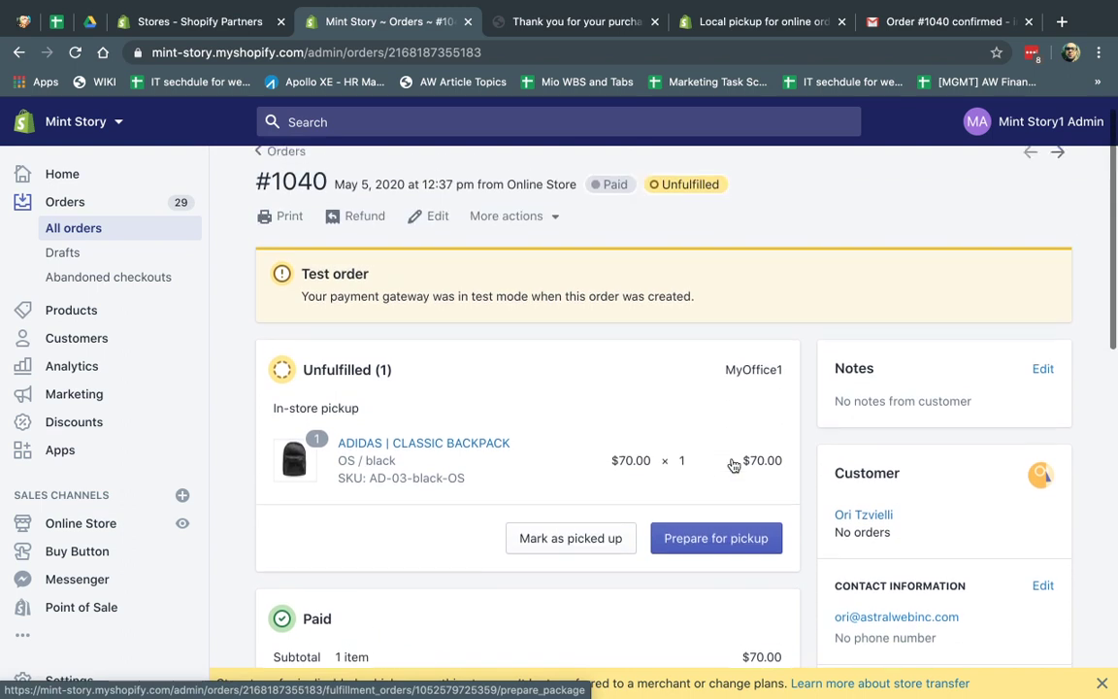
Step: Start Prepare for pickup on order #1040 and view its generated packing slip PDF
click(719, 532)
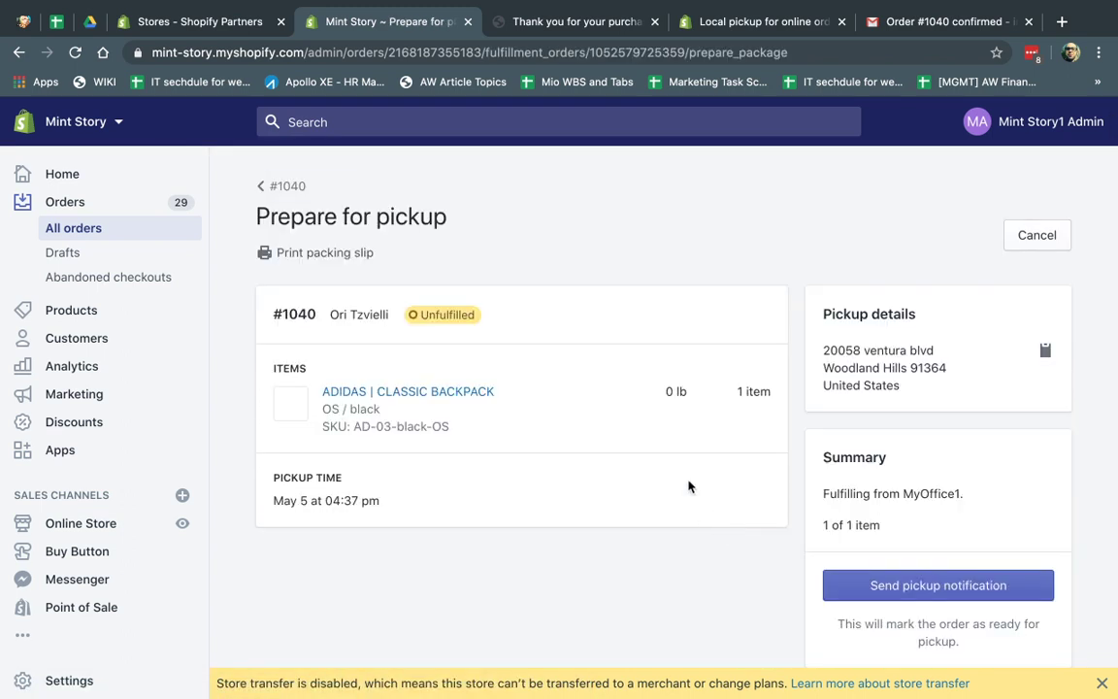
click(337, 258)
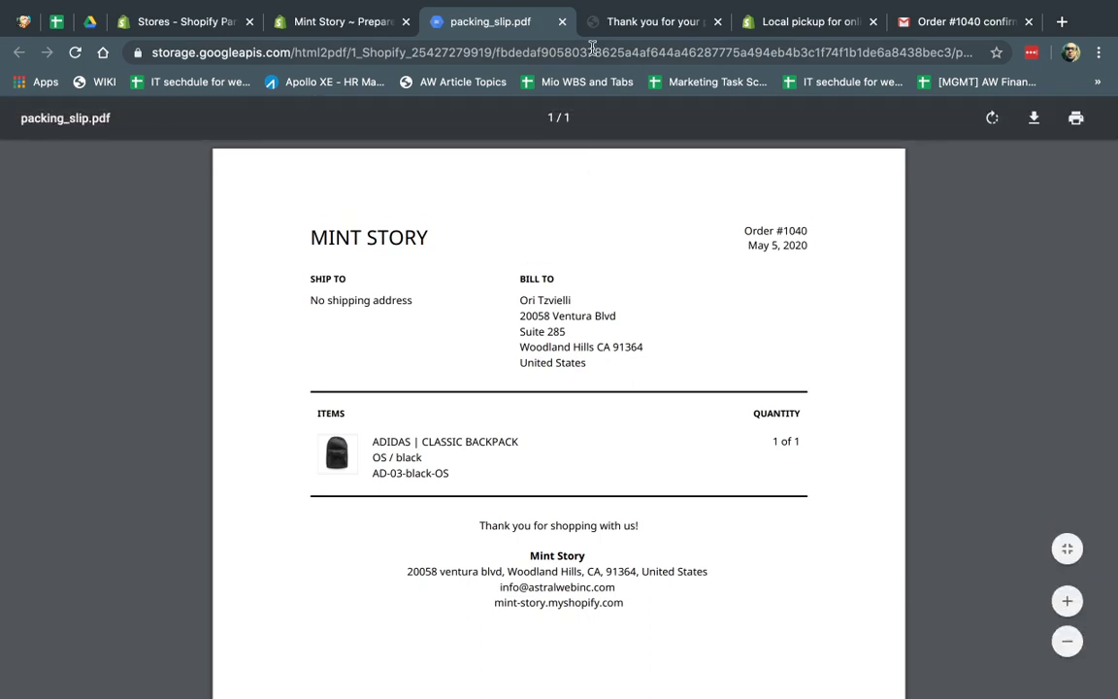
click(562, 23)
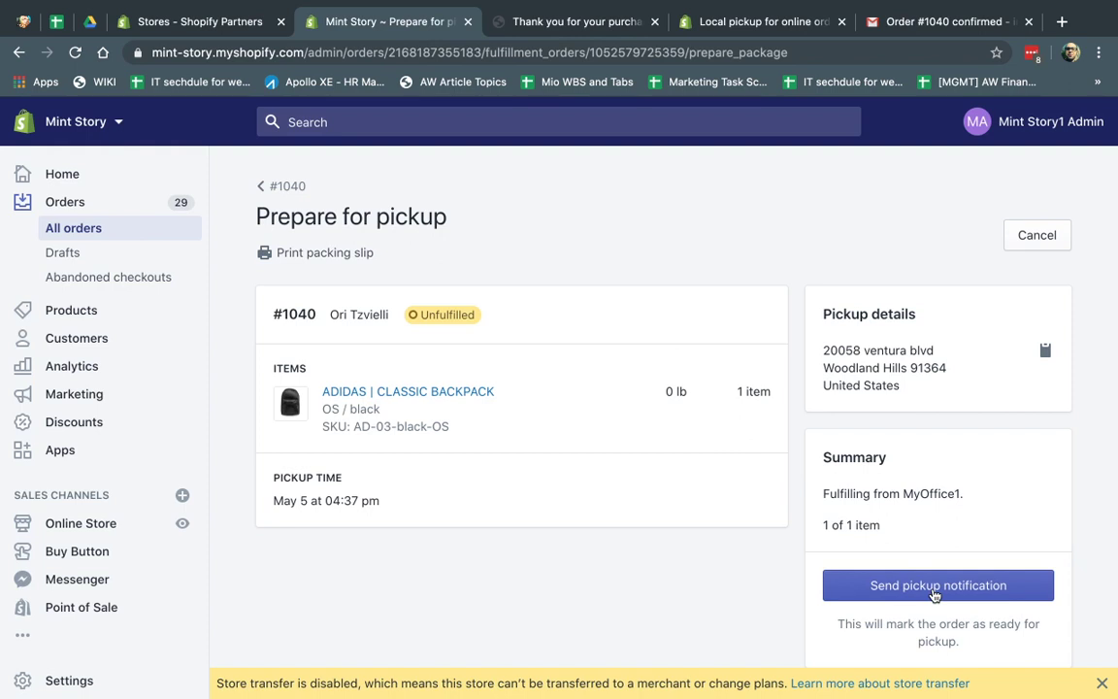
Step: Open store Settings in a new tab and search the Notifications page for 'pickup'
right_click(79, 680)
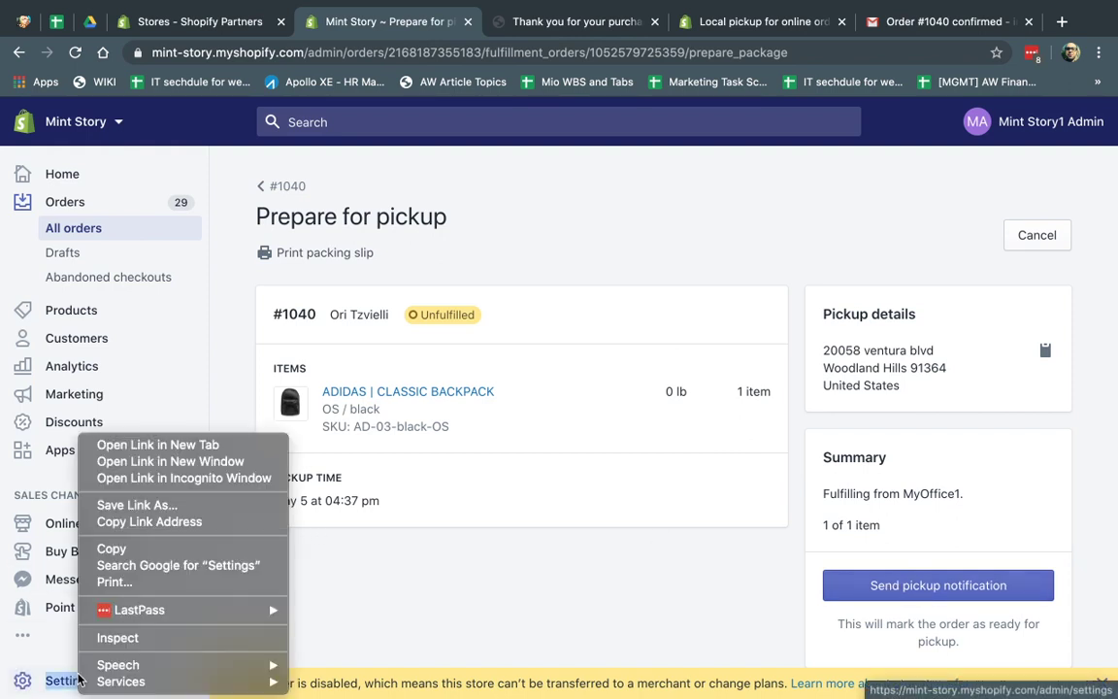
click(155, 445)
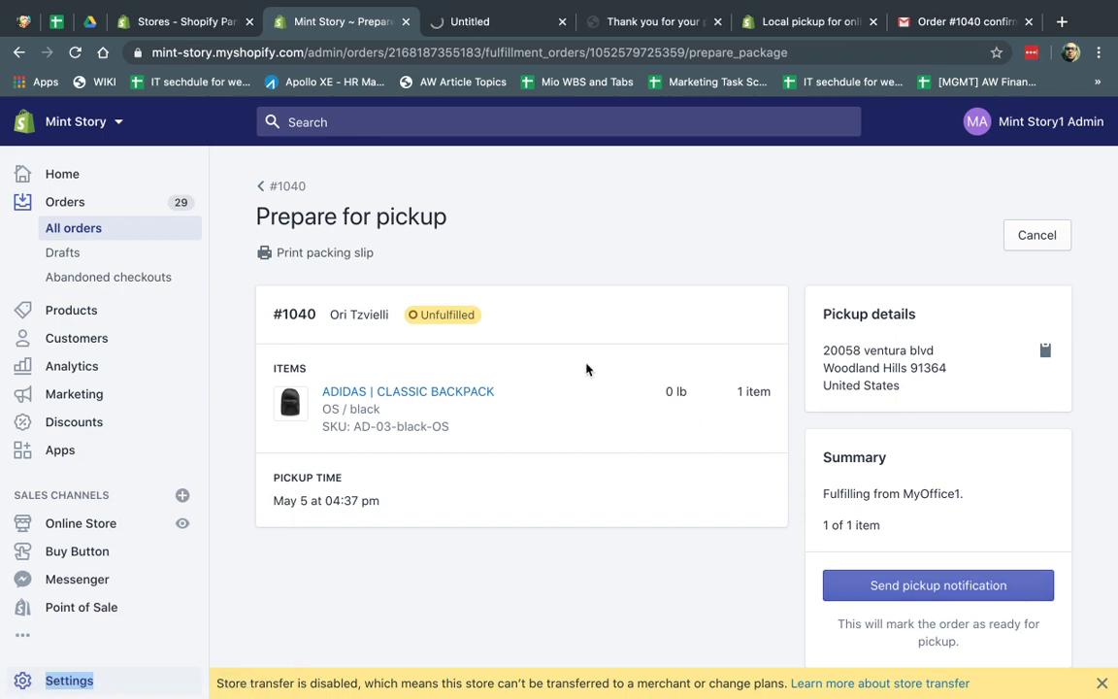
click(500, 25)
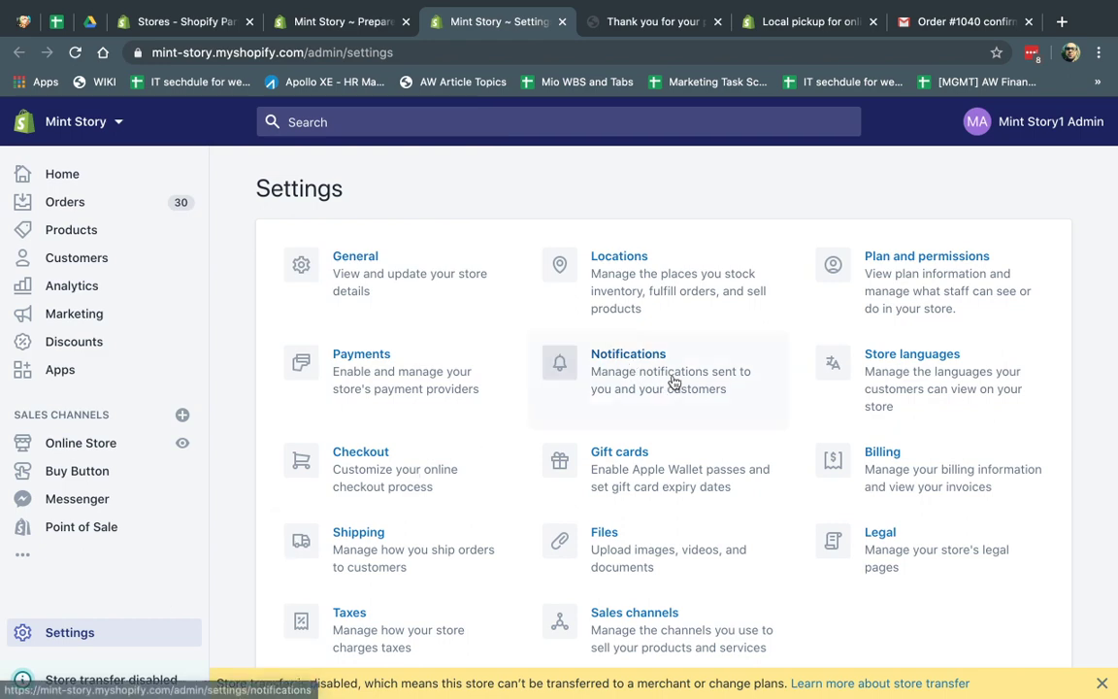
click(718, 366)
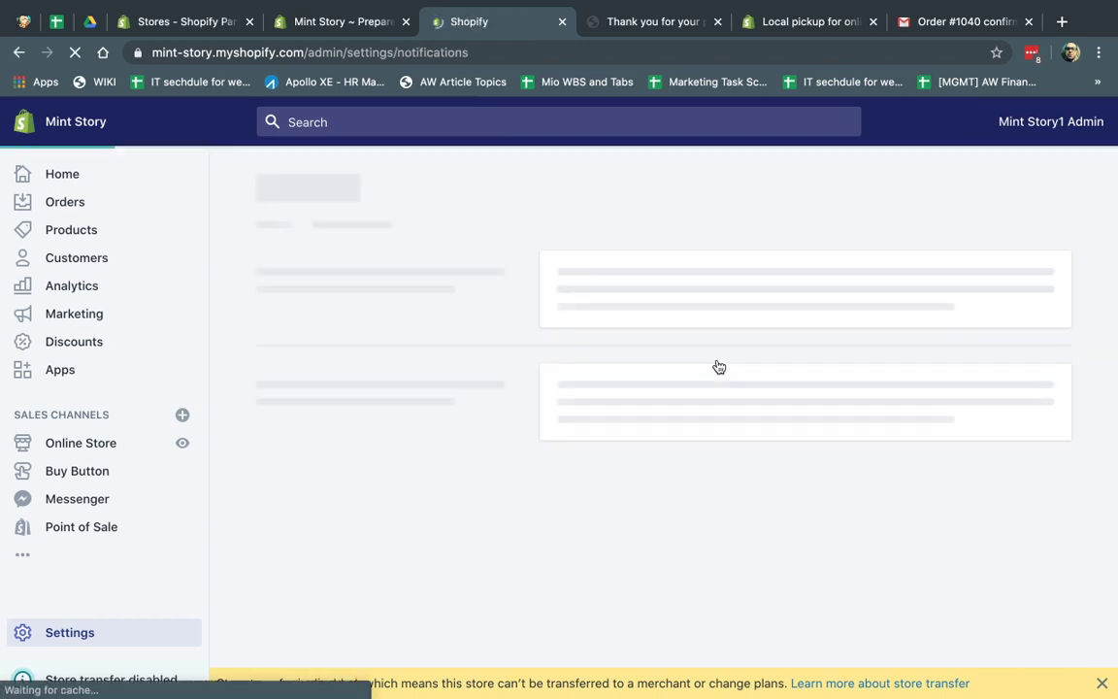
scroll(784, 420, down, 3)
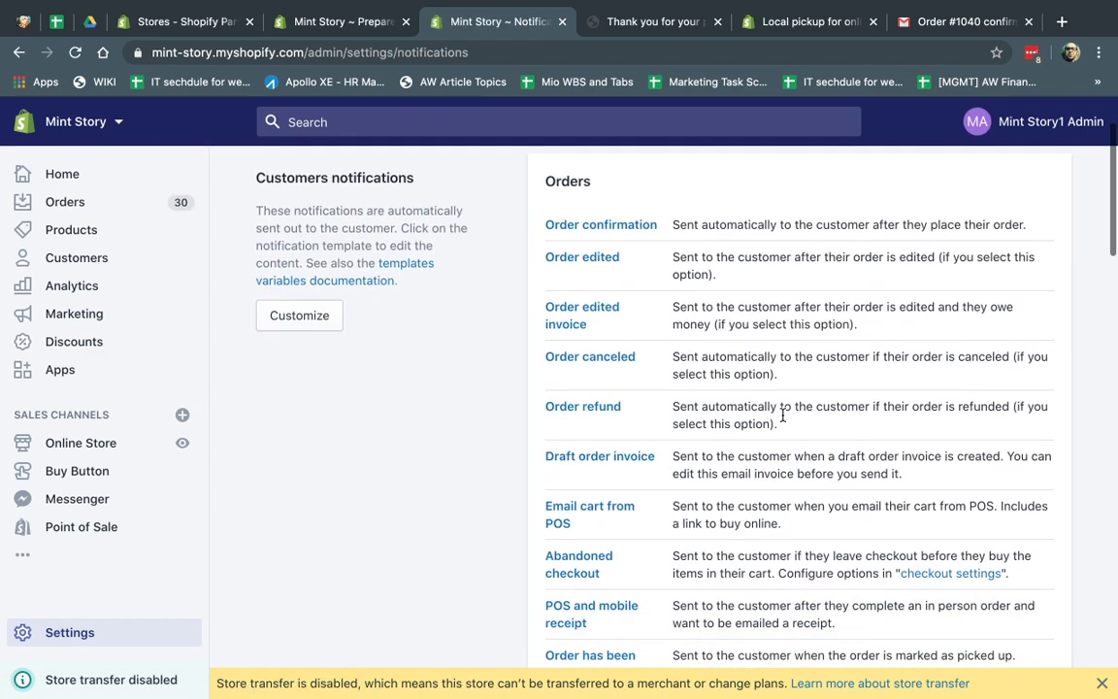
key(super+f)
text(pickup)
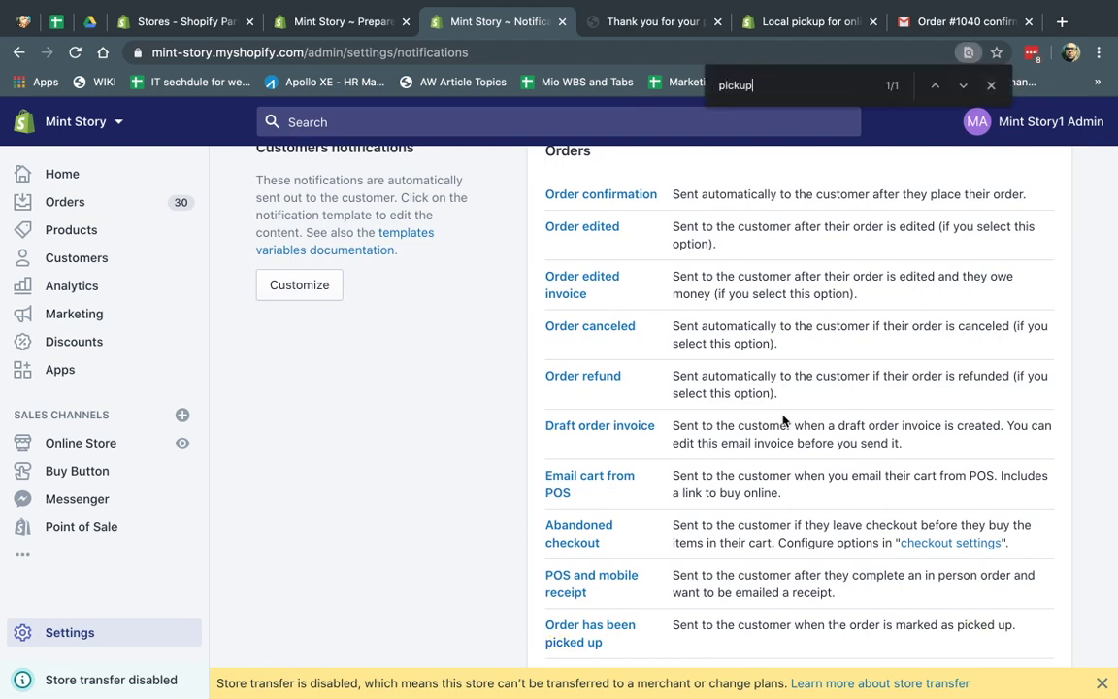
scroll(784, 420, down, 3)
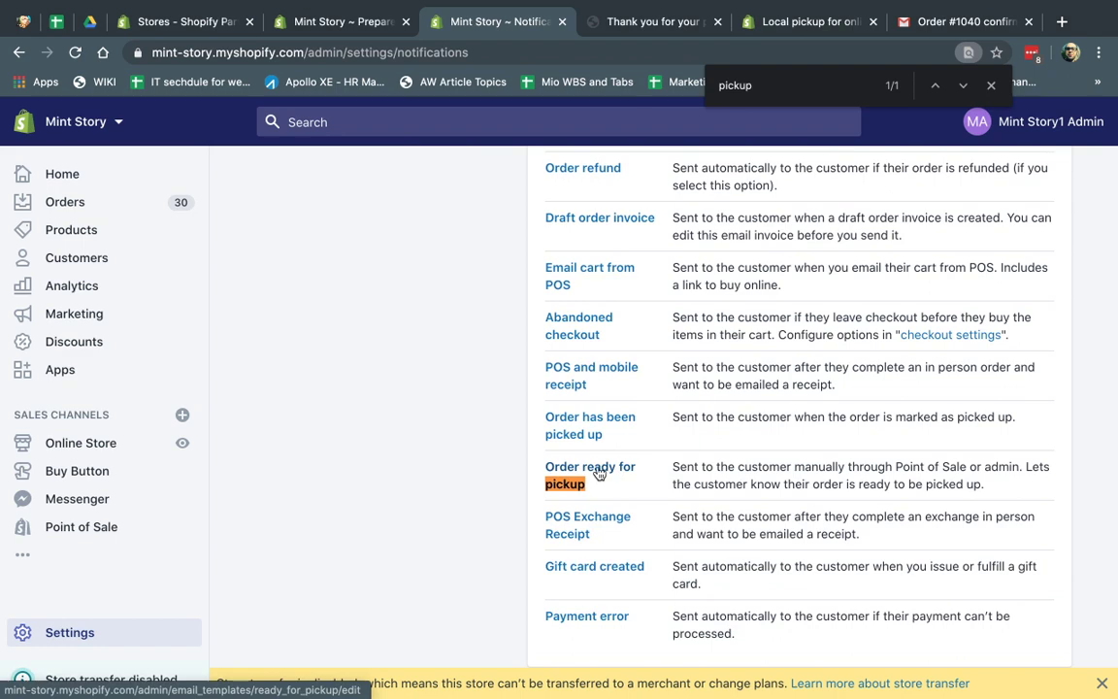
Step: Review the Order ready for pickup email template, then return to the notifications list
key(ctrl+shift+Tab)
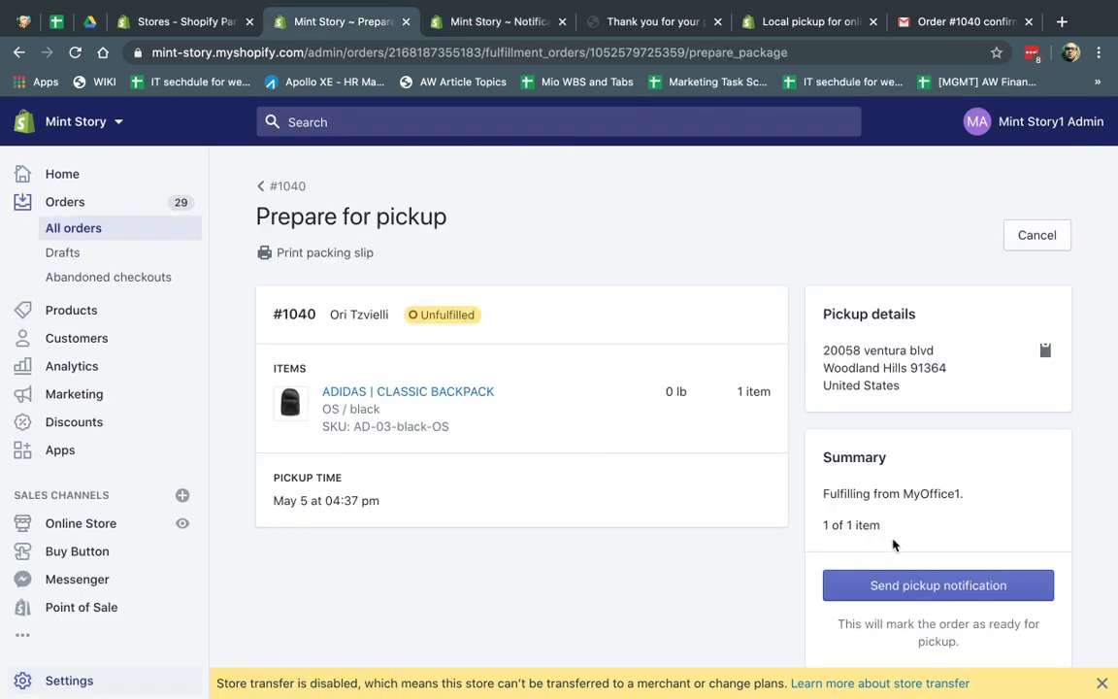
click(495, 21)
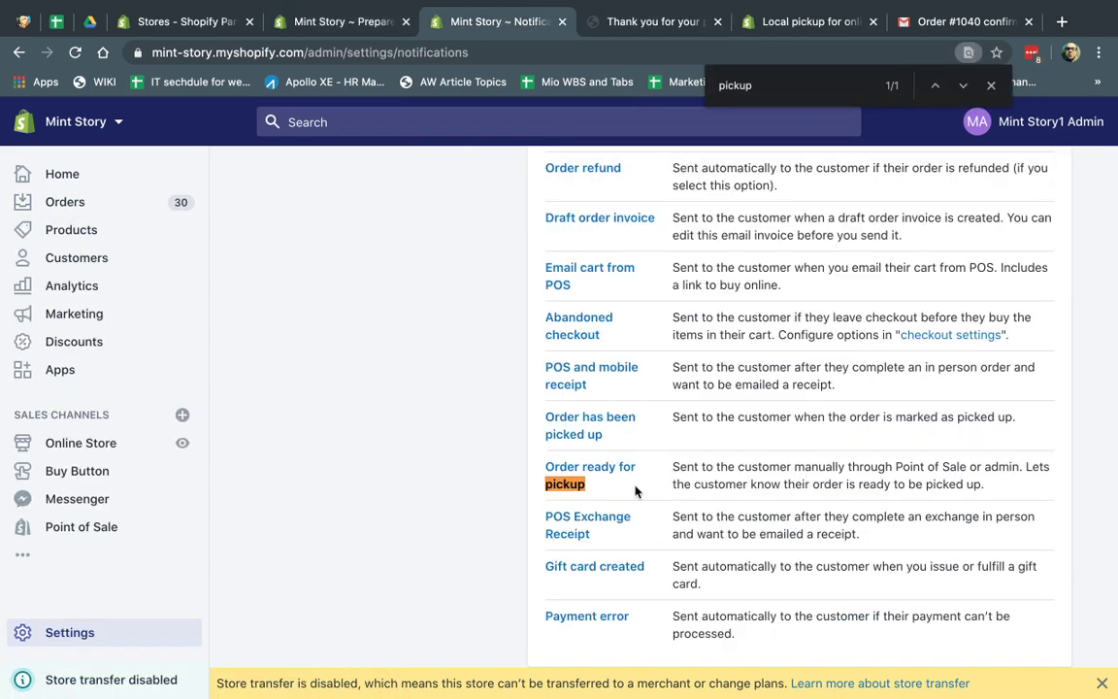
click(573, 475)
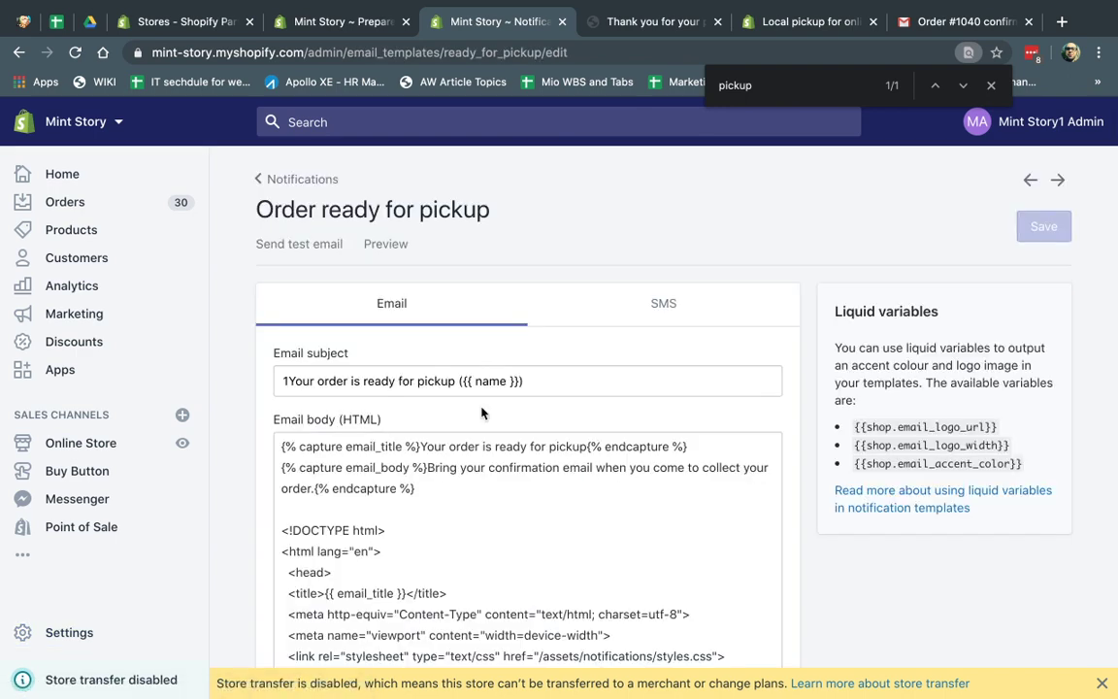
scroll(408, 376, down, 2)
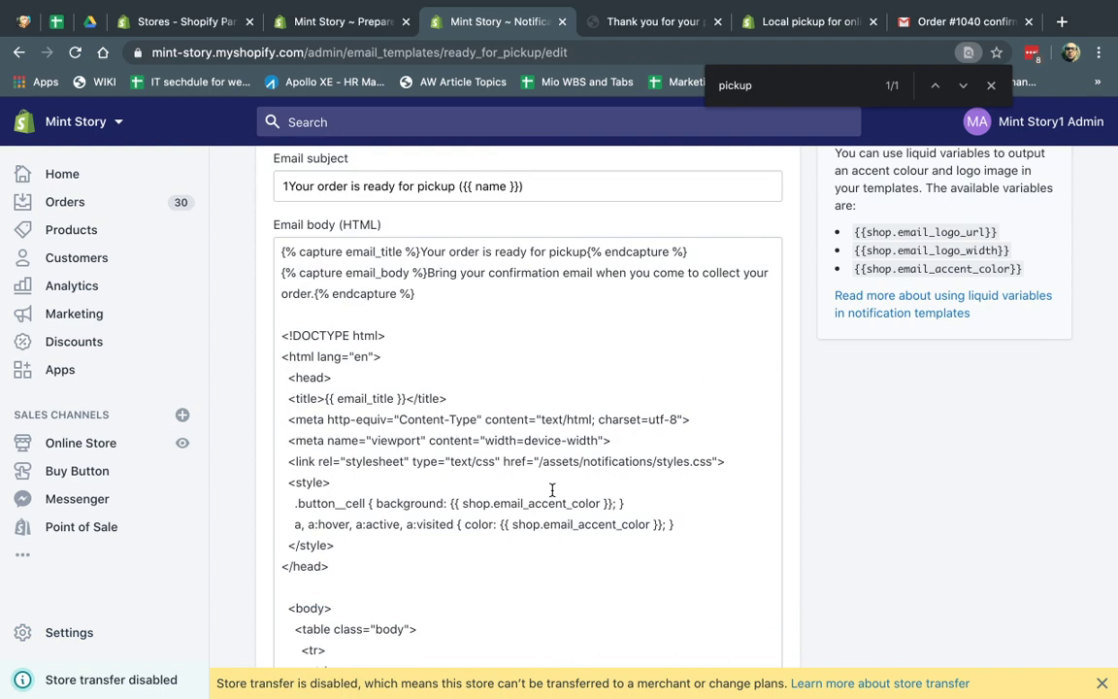
scroll(551, 490, up, 1)
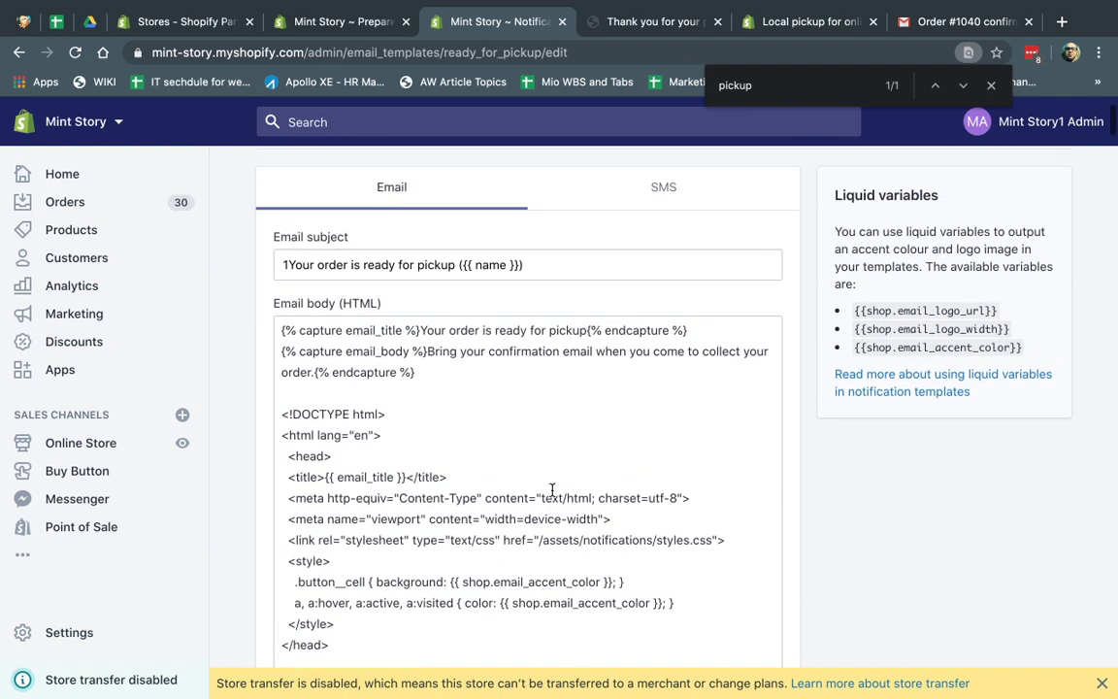
click(21, 56)
Step: Send the pickup notification for order #1040 and reopen the order from All orders
click(320, 21)
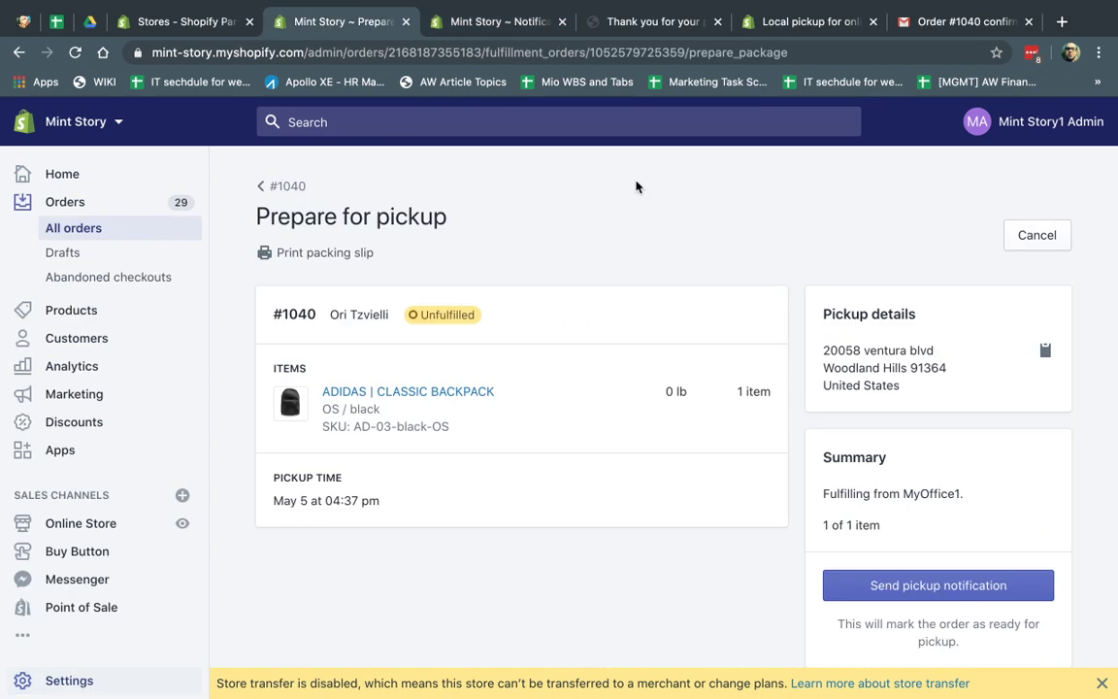
click(941, 586)
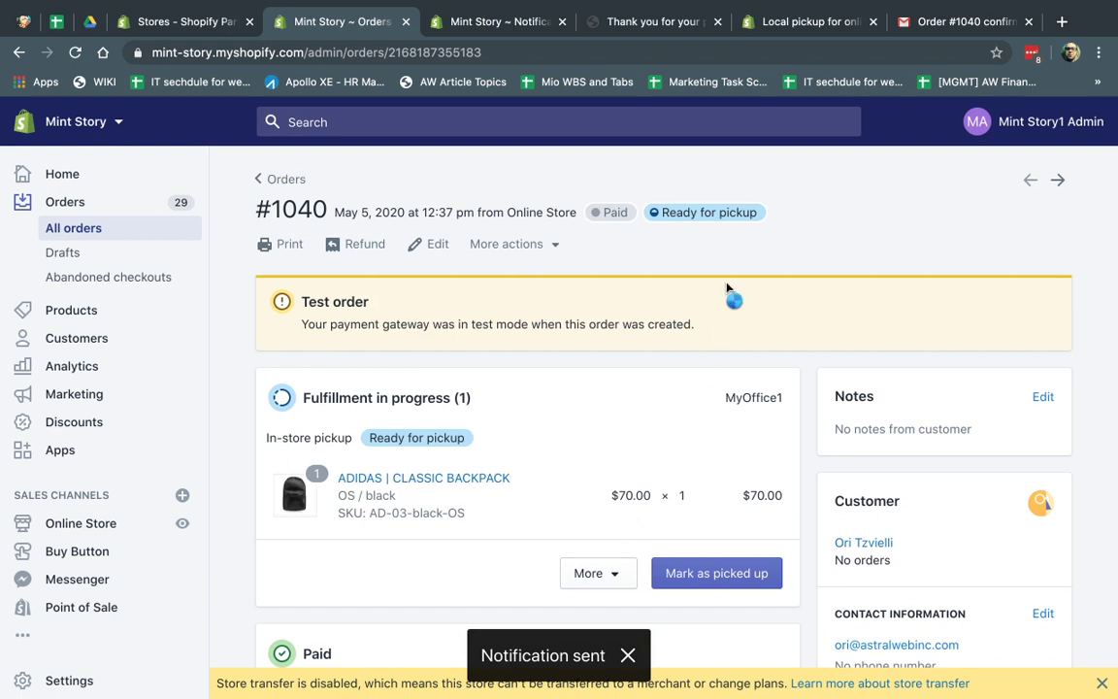
scroll(640, 418, down, 1)
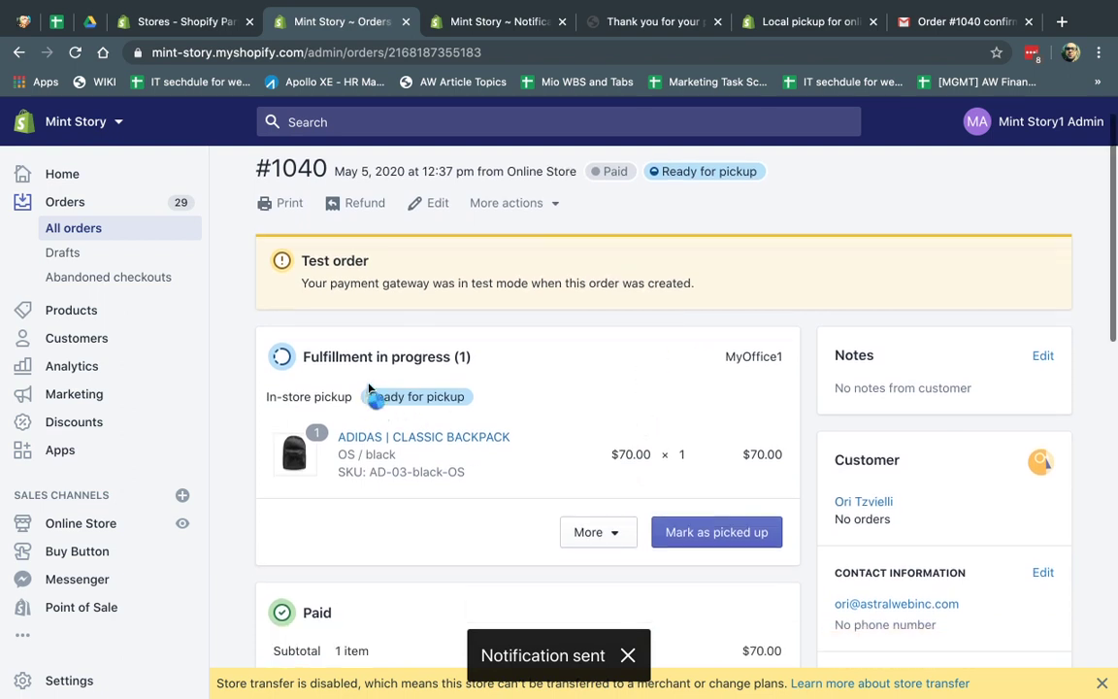
click(76, 227)
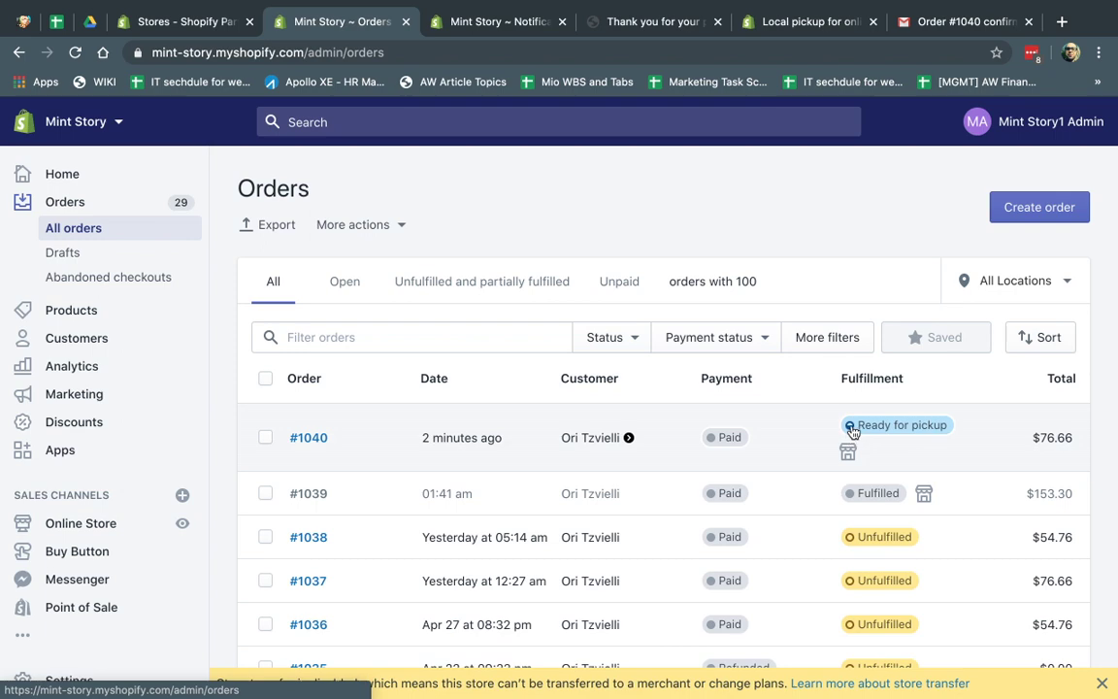
click(394, 438)
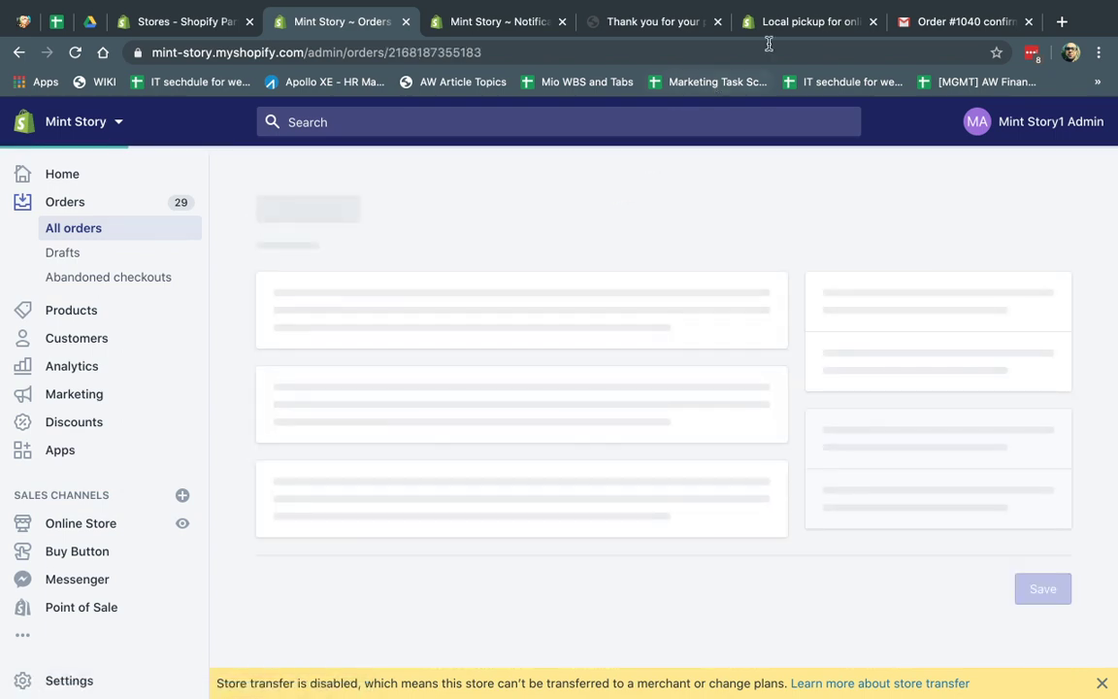
click(903, 21)
Step: Refresh the mint-story Gmail search and open 'Your order is ready for pickup (#1040)'
click(554, 122)
key(Return)
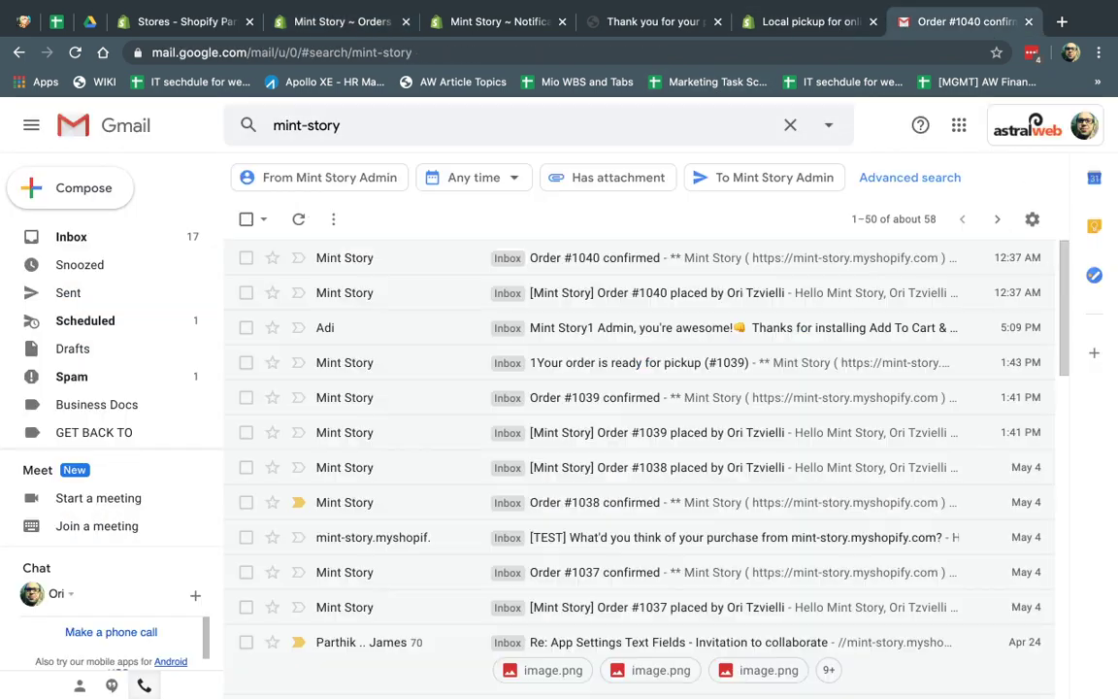
click(524, 122)
key(Return)
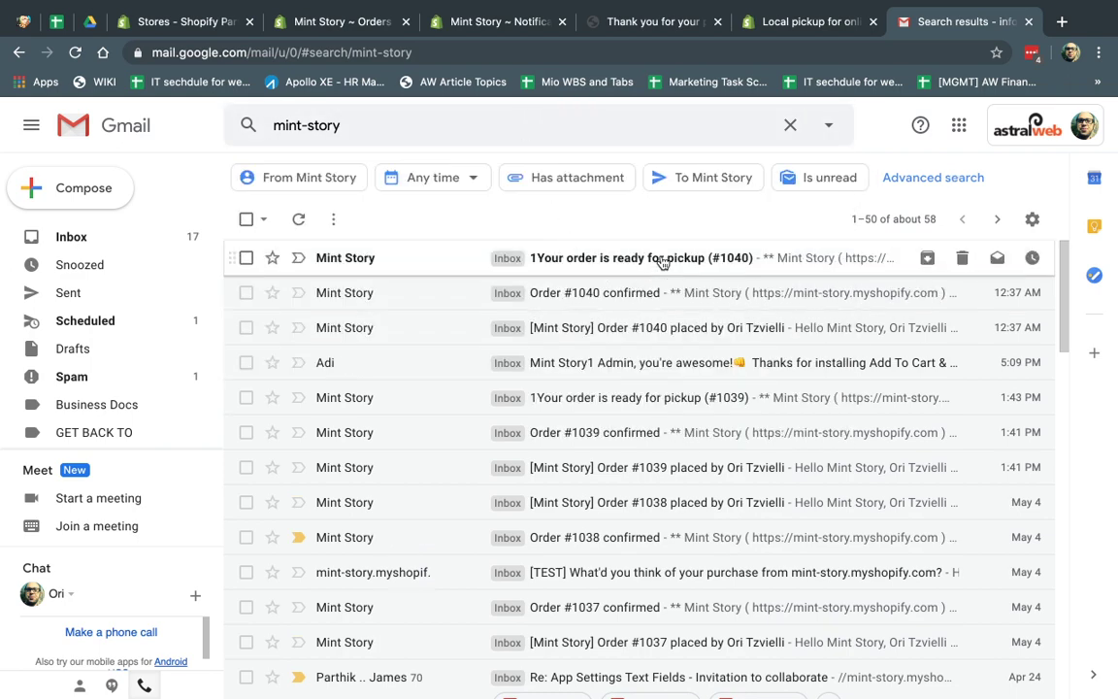
click(661, 258)
Step: Highlight the email's bring-phone-and-ID line and the MyOffice1 pickup address lines
scroll(549, 499, down, 1)
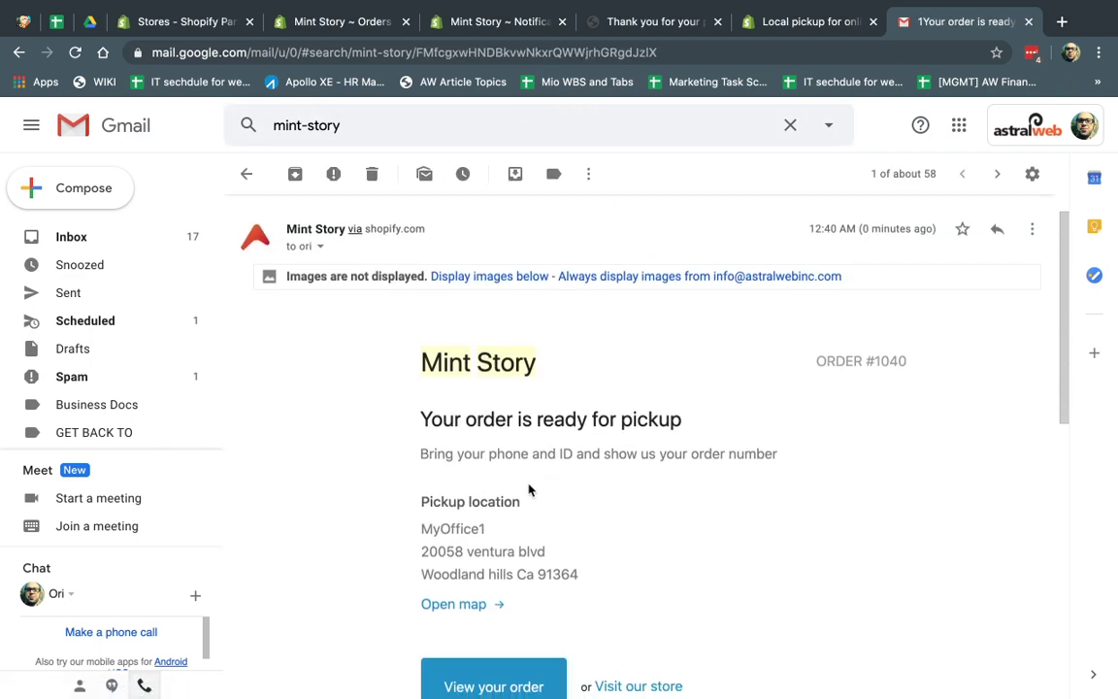
drag(419, 418, 694, 453)
double_click(588, 453)
triple_click(495, 458)
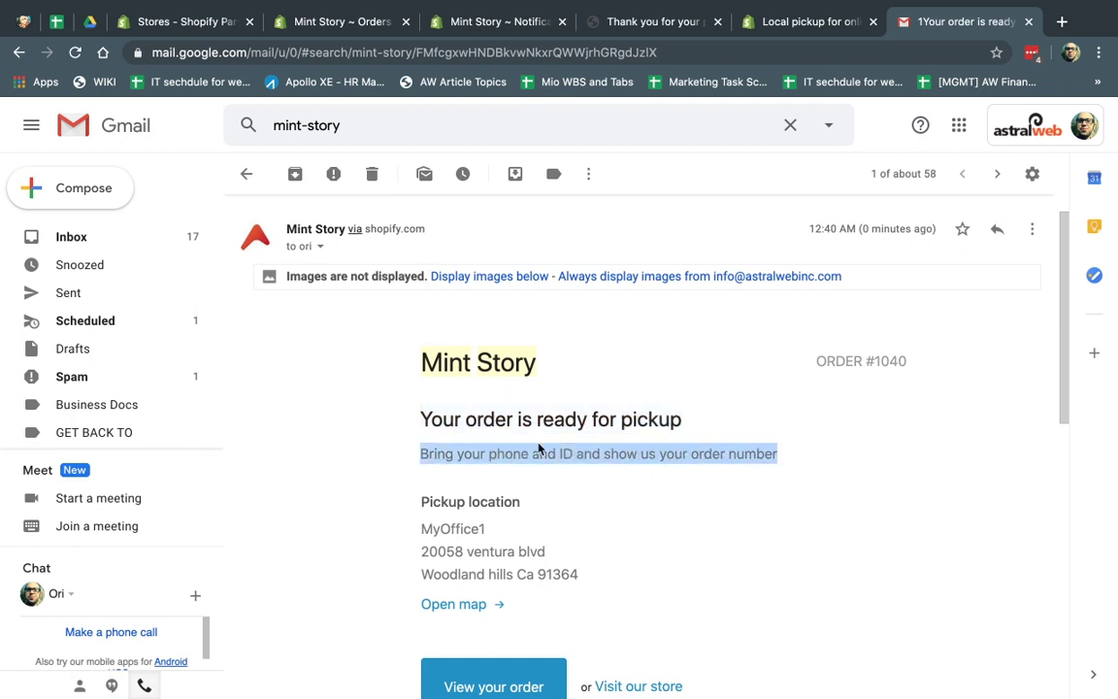
drag(473, 524, 579, 573)
click(584, 576)
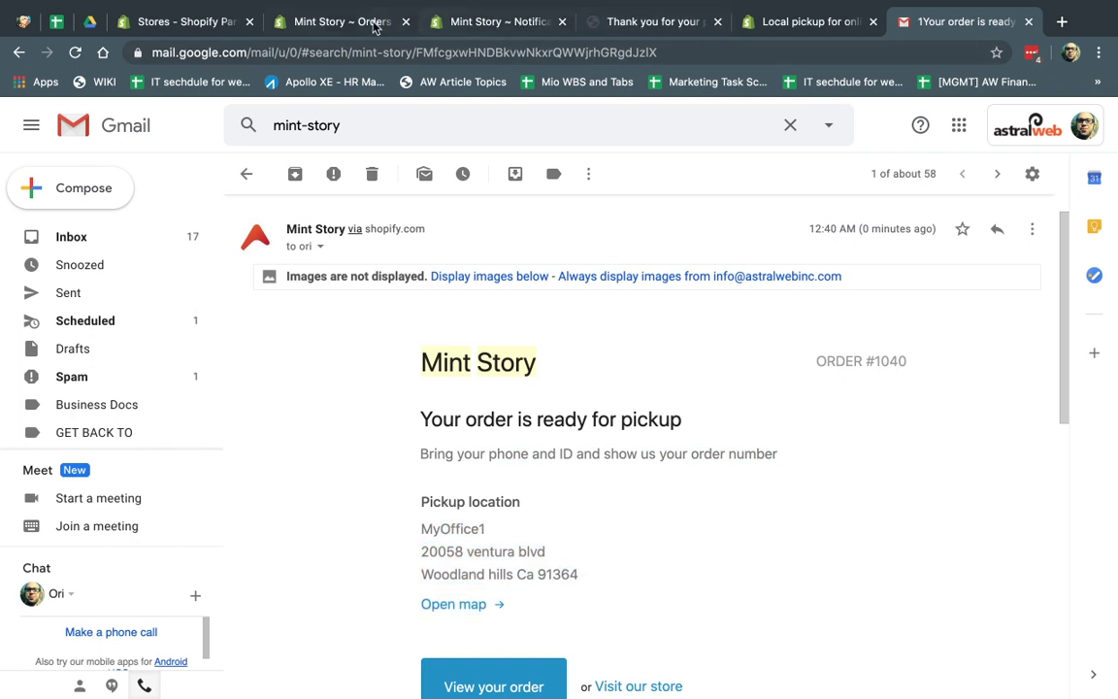
Step: Mark pickup order #1040 as picked up and confirm it shows Fulfilled in All orders
click(339, 22)
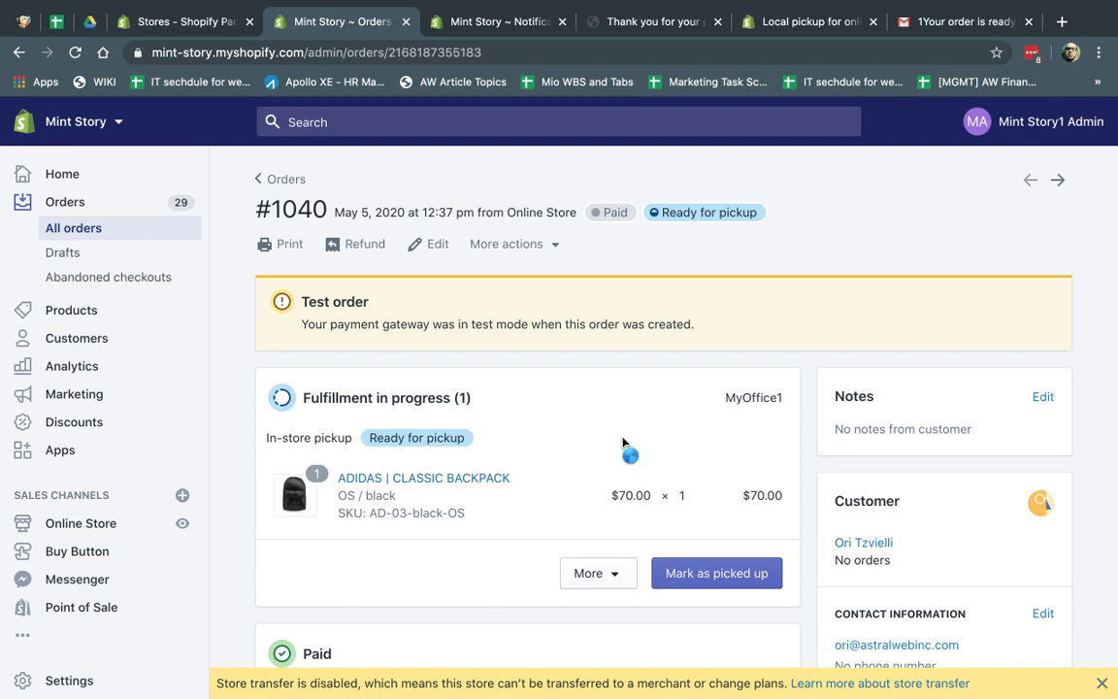
click(716, 574)
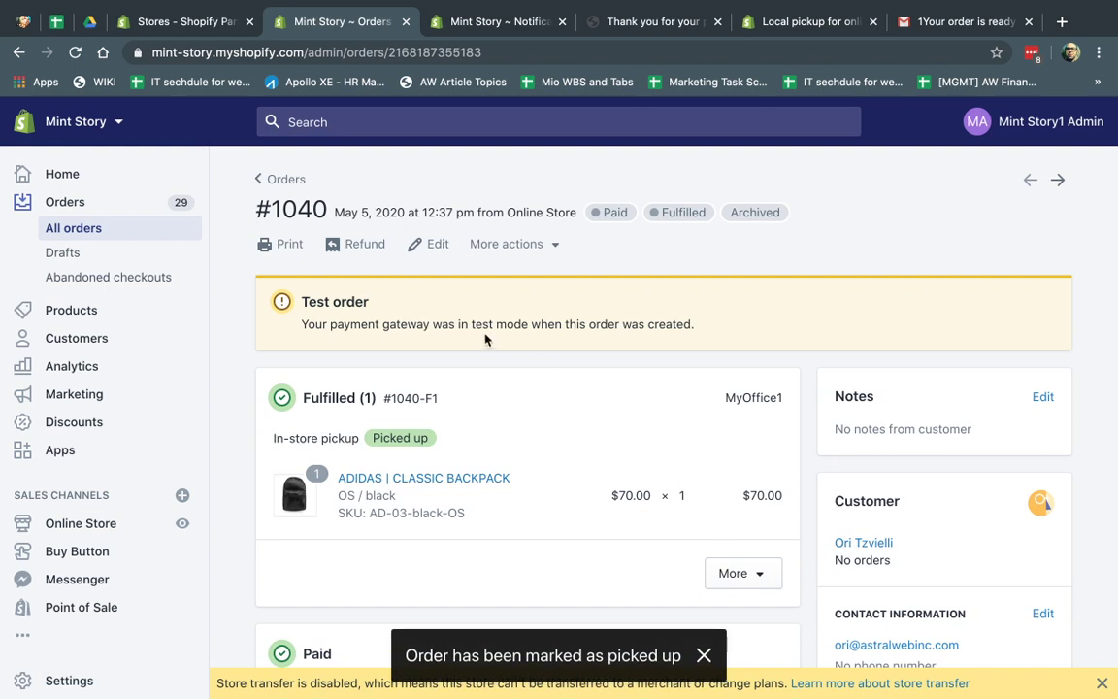
click(85, 229)
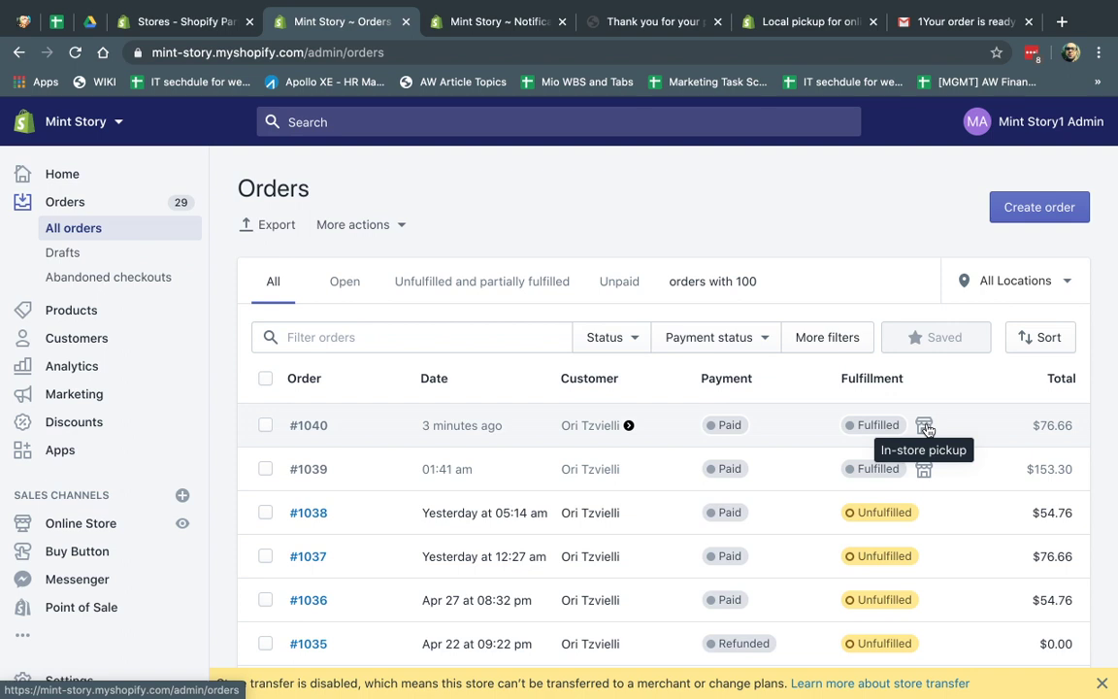
mouse_move(804, 8)
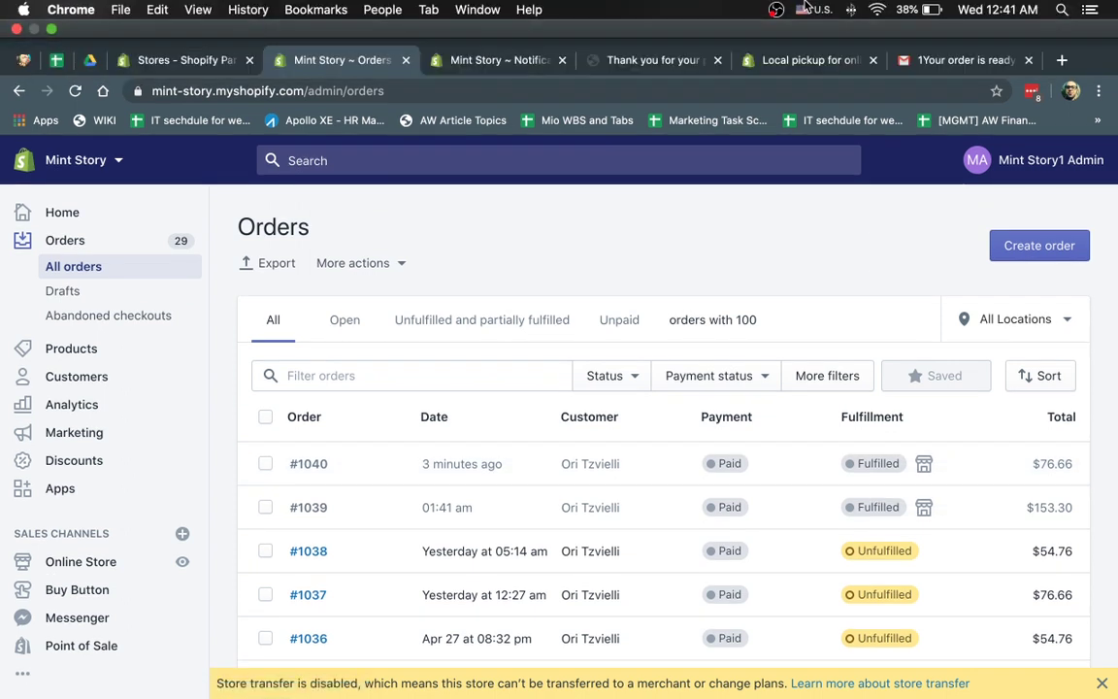